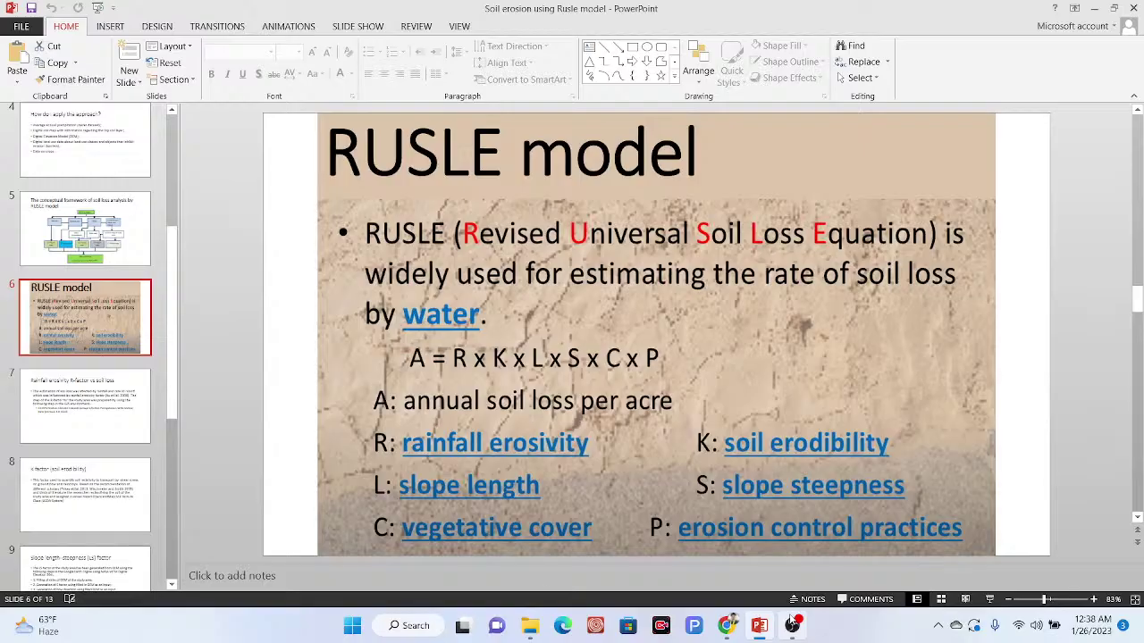
Show slide 5, the RUSLE conceptual framework flowchart ending in the K*R*LS*P*C soil loss map.
{"action": "left_click", "coordinate": [67, 215]}
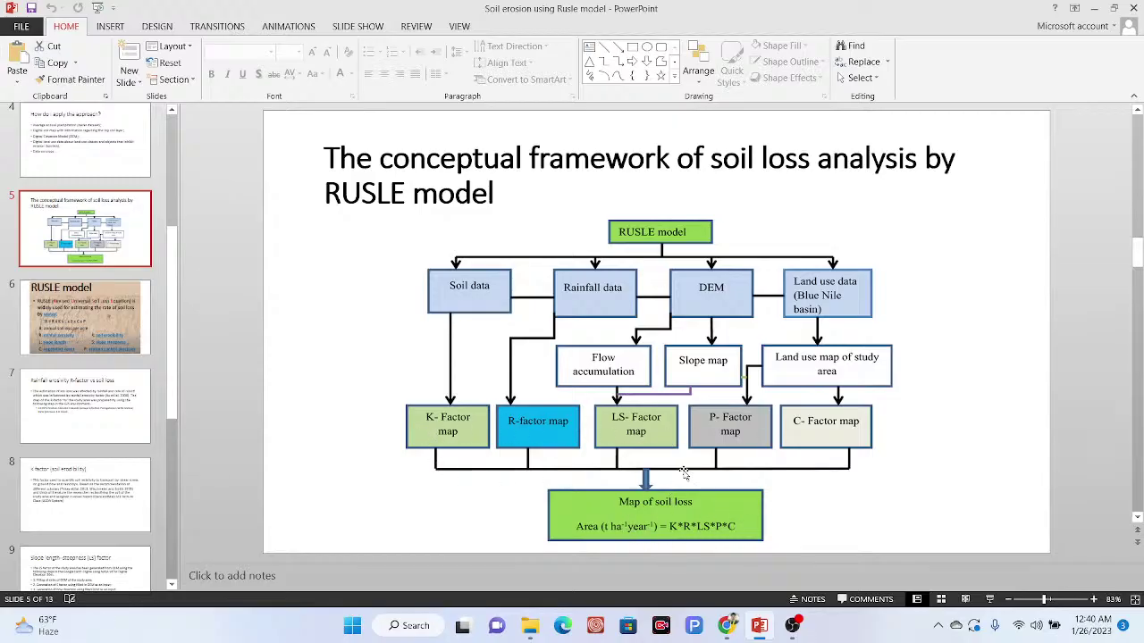
Return to slide 6, which defines each factor of A = R x K x L x S x C x P.
{"action": "left_click", "coordinate": [71, 318]}
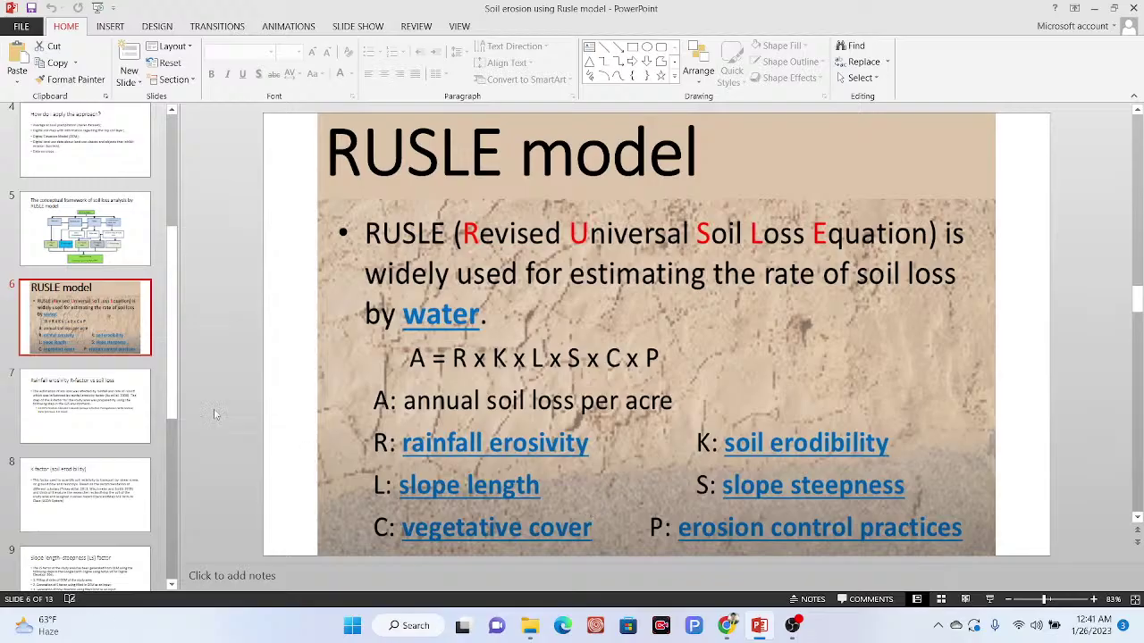
Review the R, K and LS factor slides, return to slide 6, and bring up Facebook Live.
{"action": "left_click", "coordinate": [104, 385]}
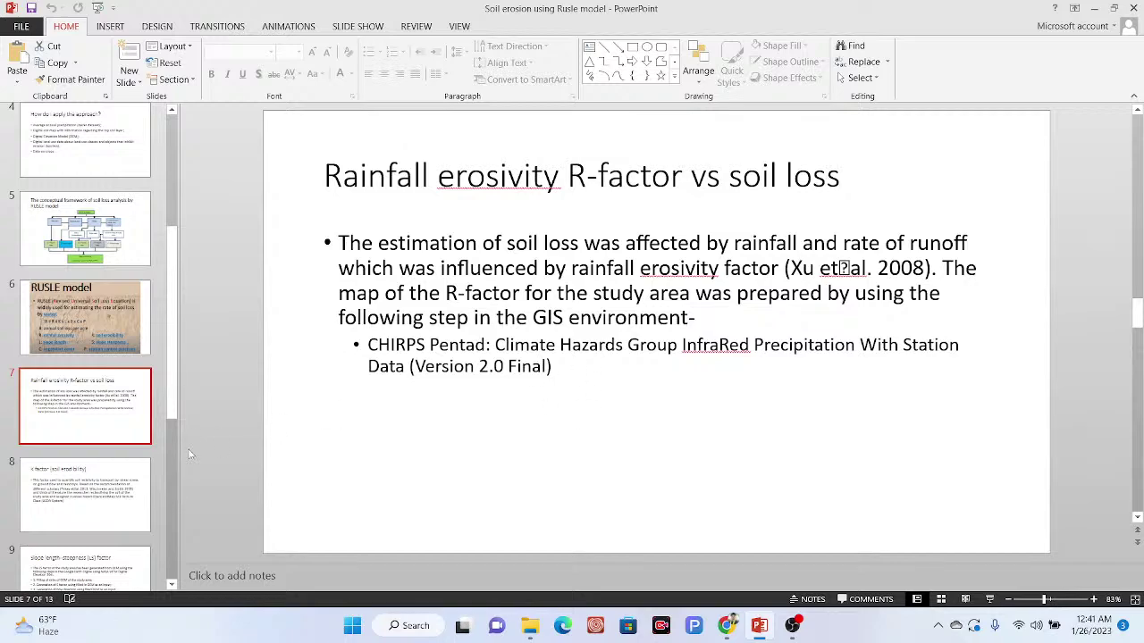
{"action": "left_click", "coordinate": [86, 503]}
{"action": "left_click", "coordinate": [87, 569]}
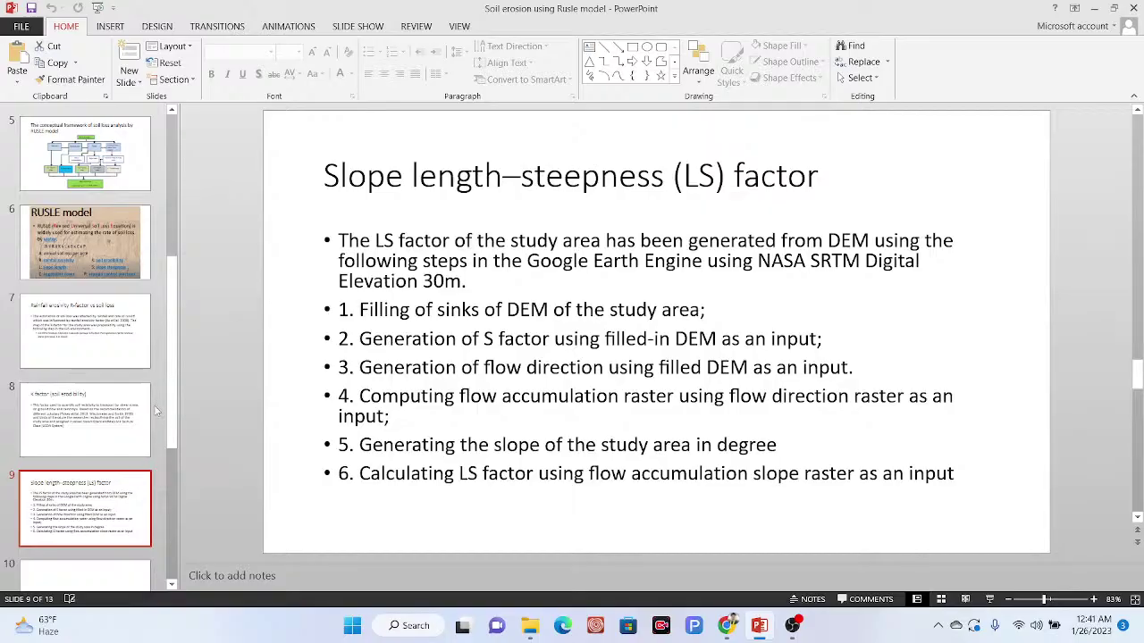
{"action": "left_click_drag", "start_coordinate": [172, 405], "coordinate": [177, 377]}
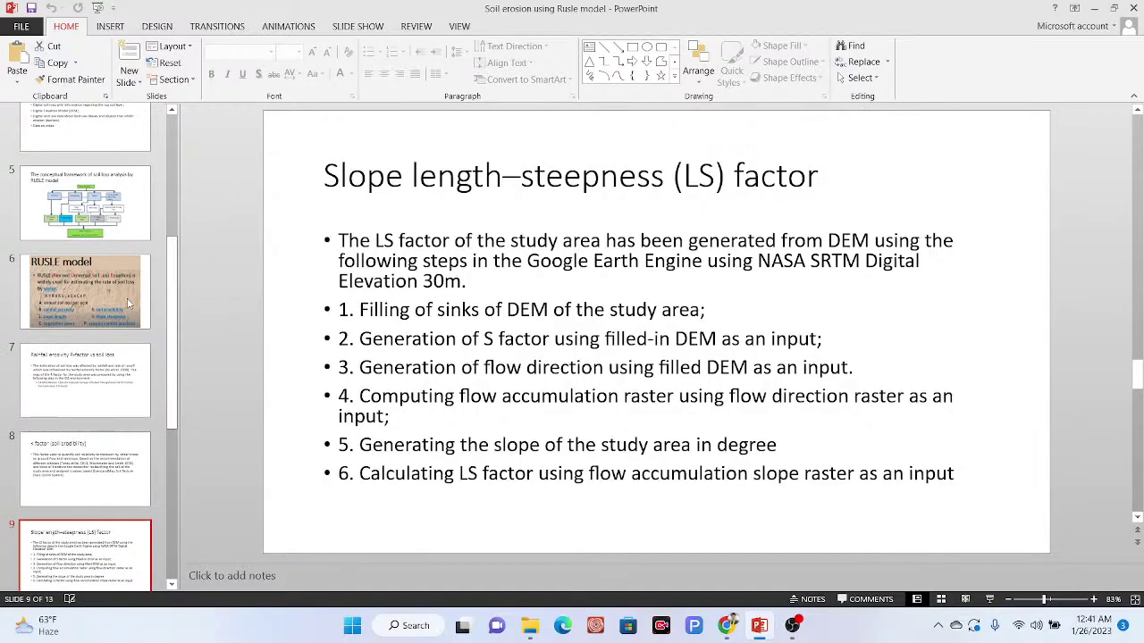
{"action": "left_click", "coordinate": [85, 288]}
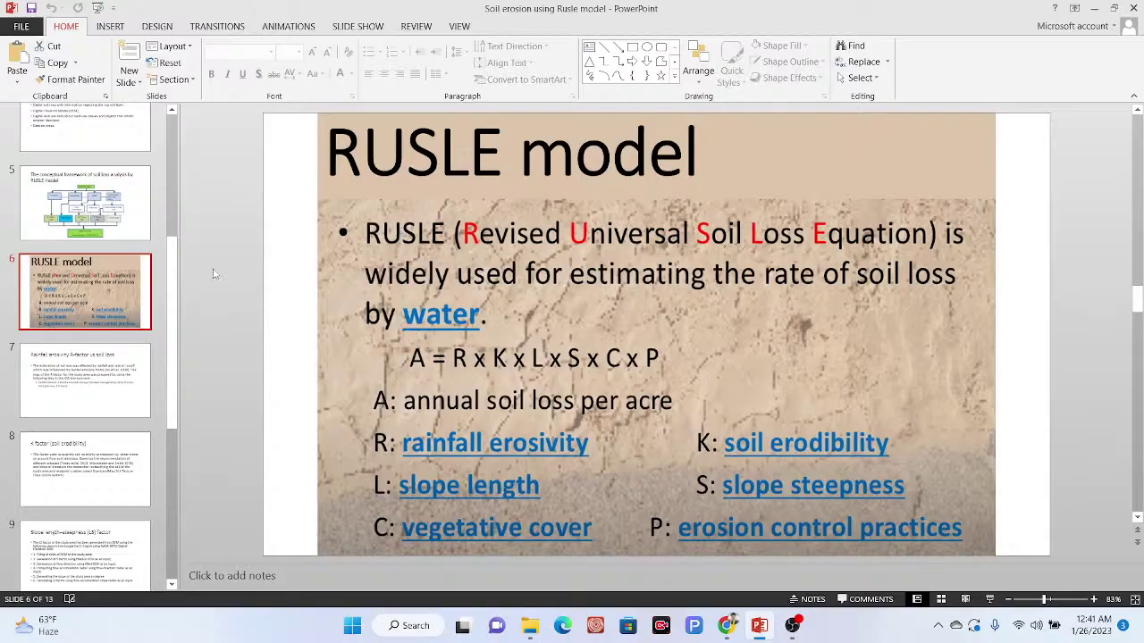
{"action": "left_click", "coordinate": [726, 626]}
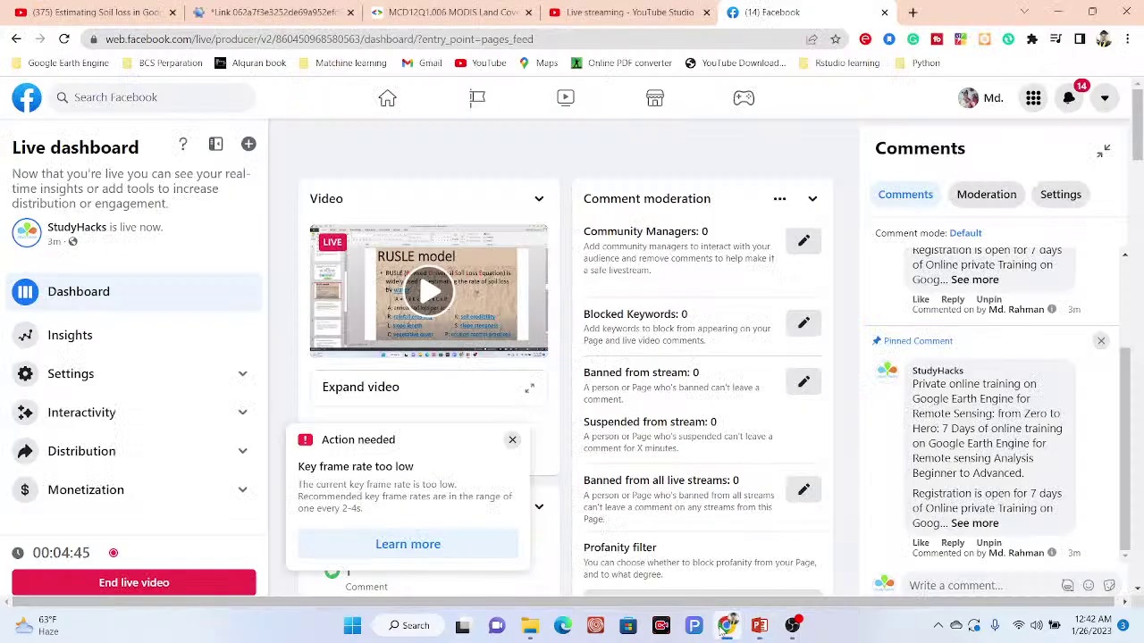
Check the YouTube Studio livestream, then switch to the Earth Engine code editor.
{"action": "left_click", "coordinate": [570, 11]}
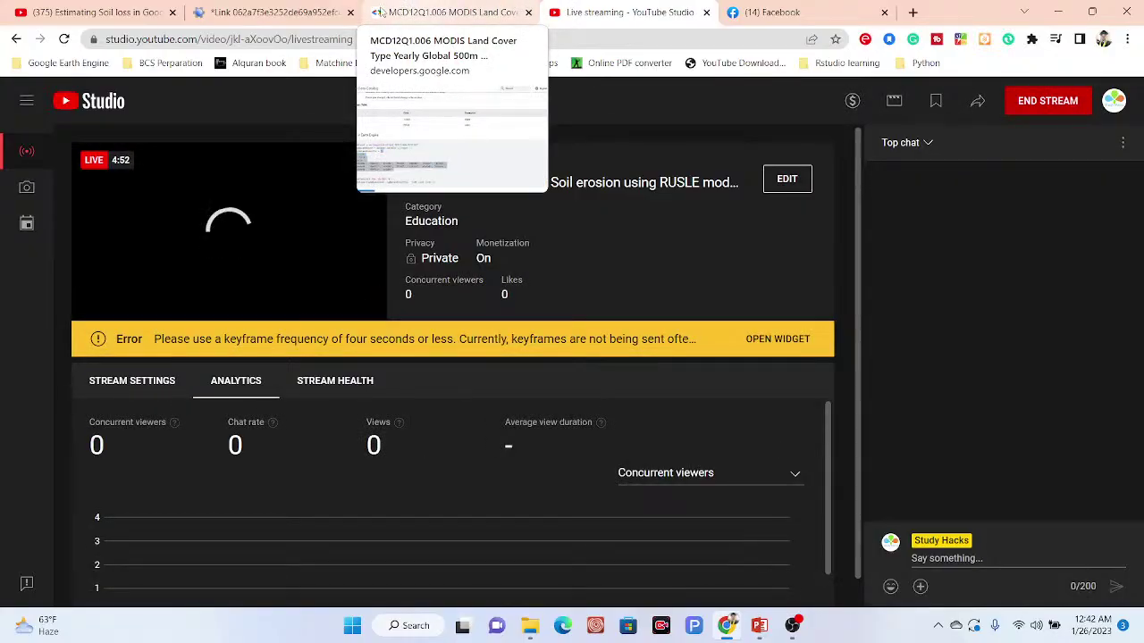
{"action": "left_click", "coordinate": [282, 7]}
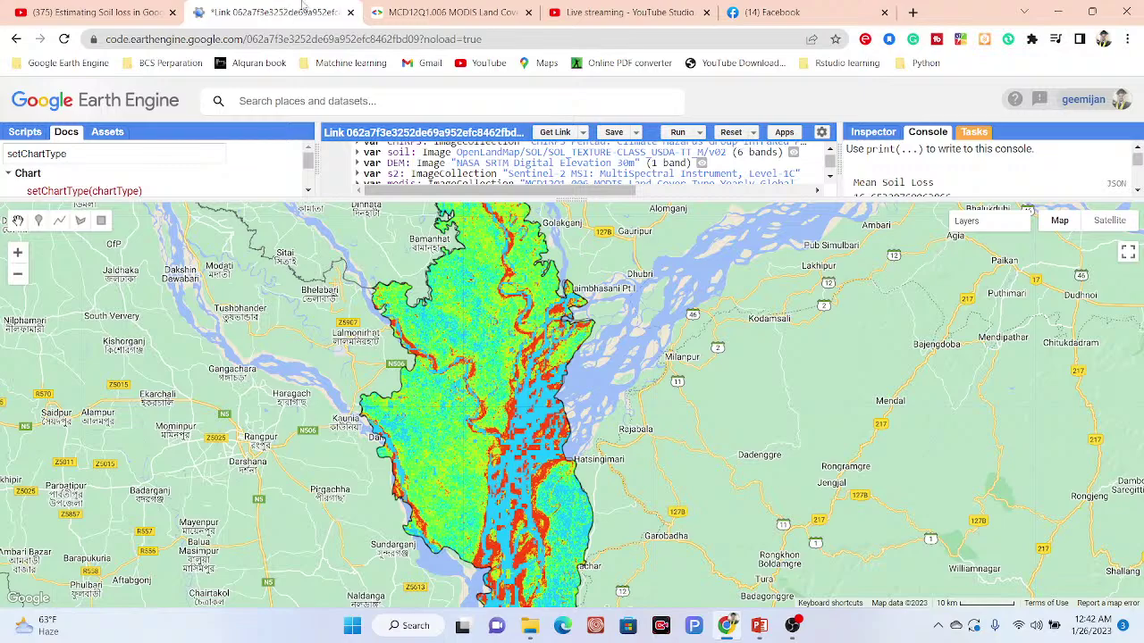
Centre the map on Kurigram, enlarge the console, and pop out the Soil Loss class bar chart.
{"action": "left_click_drag", "start_coordinate": [533, 329], "coordinate": [597, 420]}
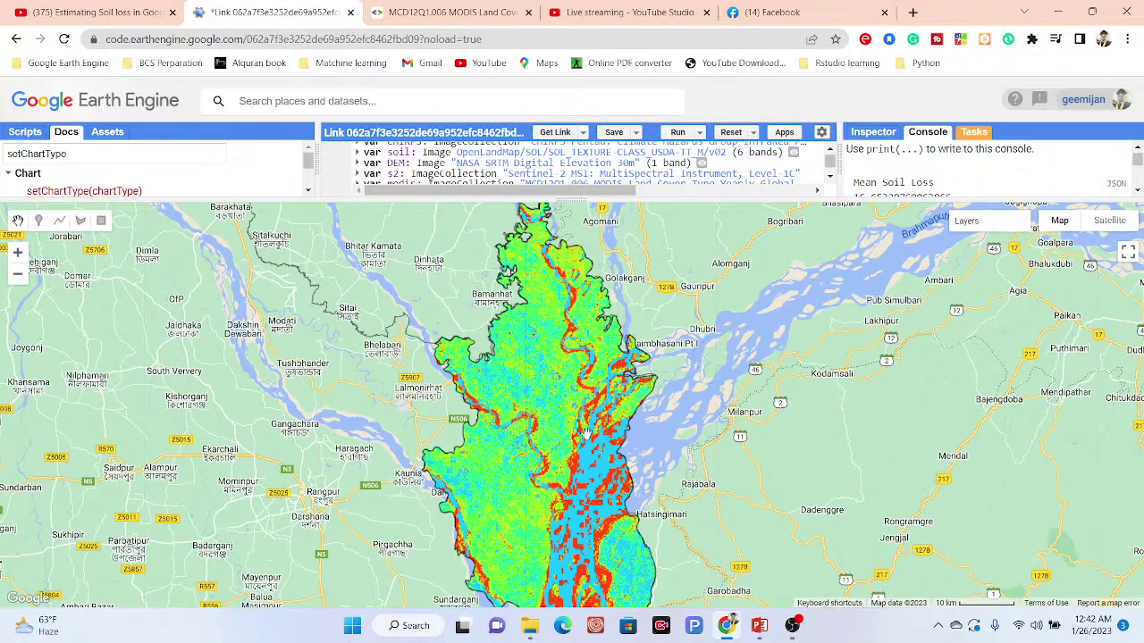
{"action": "scroll", "coordinate": [586, 433], "scroll_direction": "up", "scroll_amount": 1}
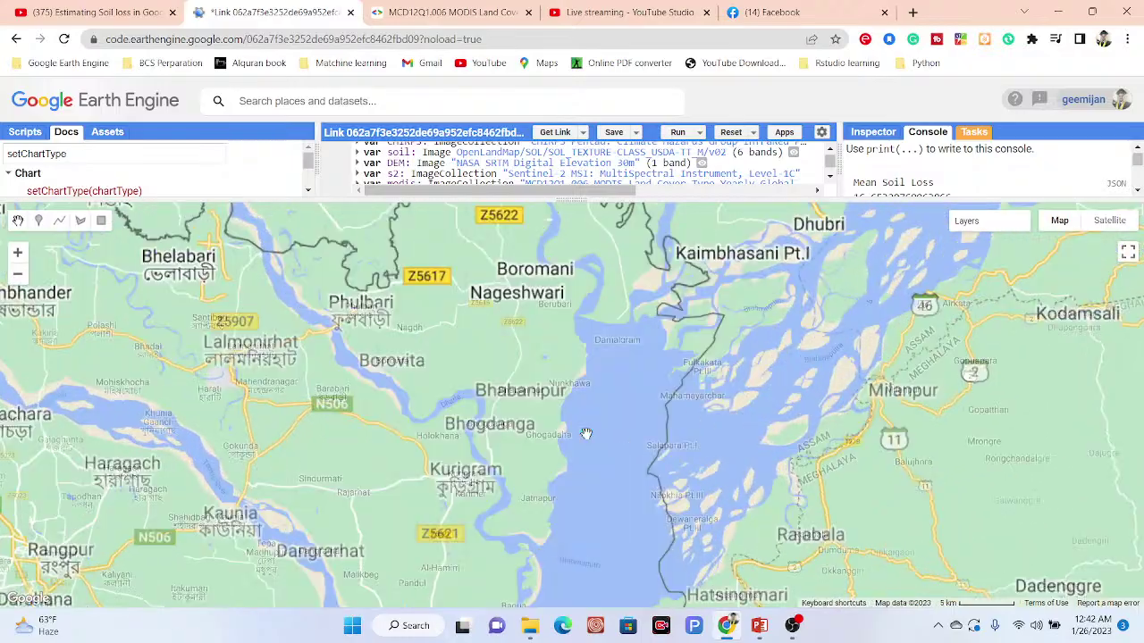
{"action": "mouse_move", "coordinate": [948, 228]}
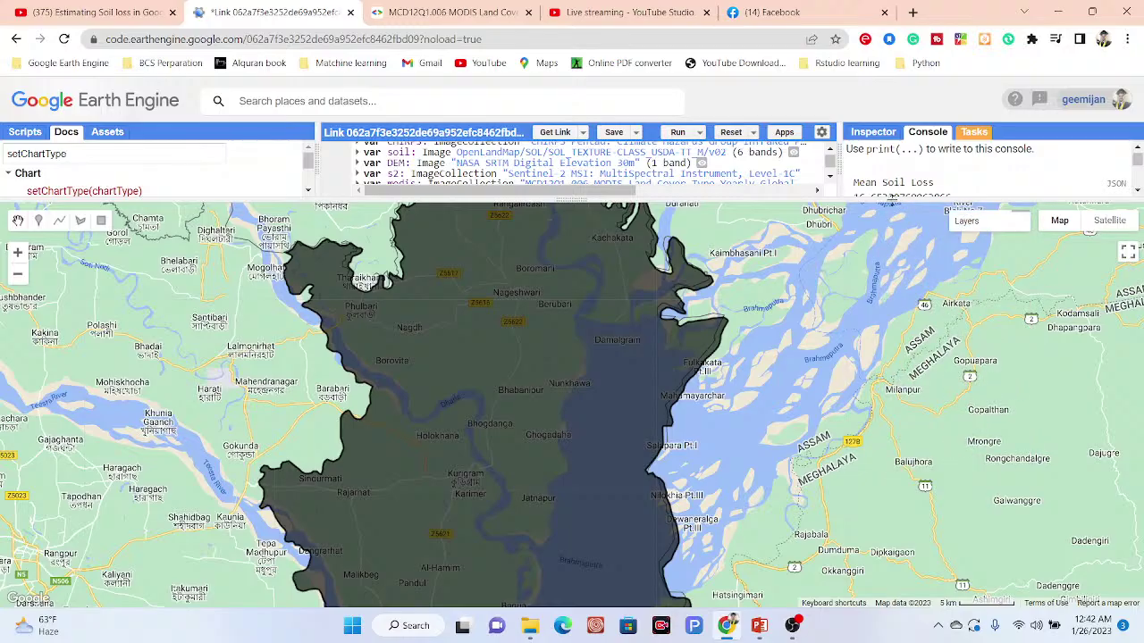
{"action": "left_click_drag", "start_coordinate": [572, 198], "coordinate": [572, 297]}
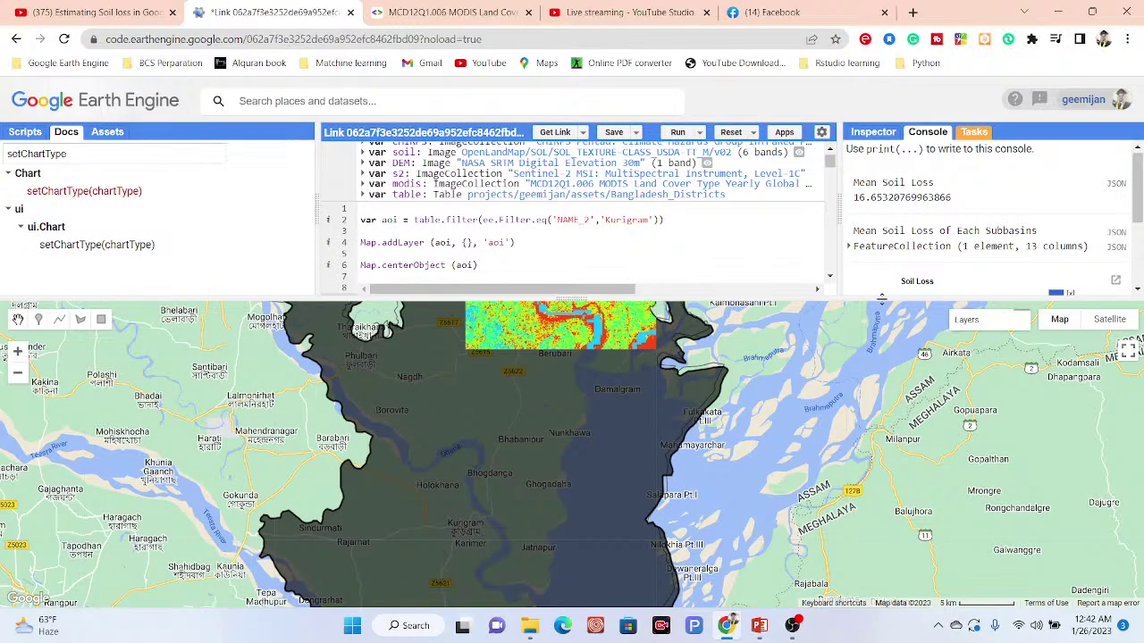
{"action": "left_click_drag", "start_coordinate": [1139, 187], "coordinate": [1138, 251]}
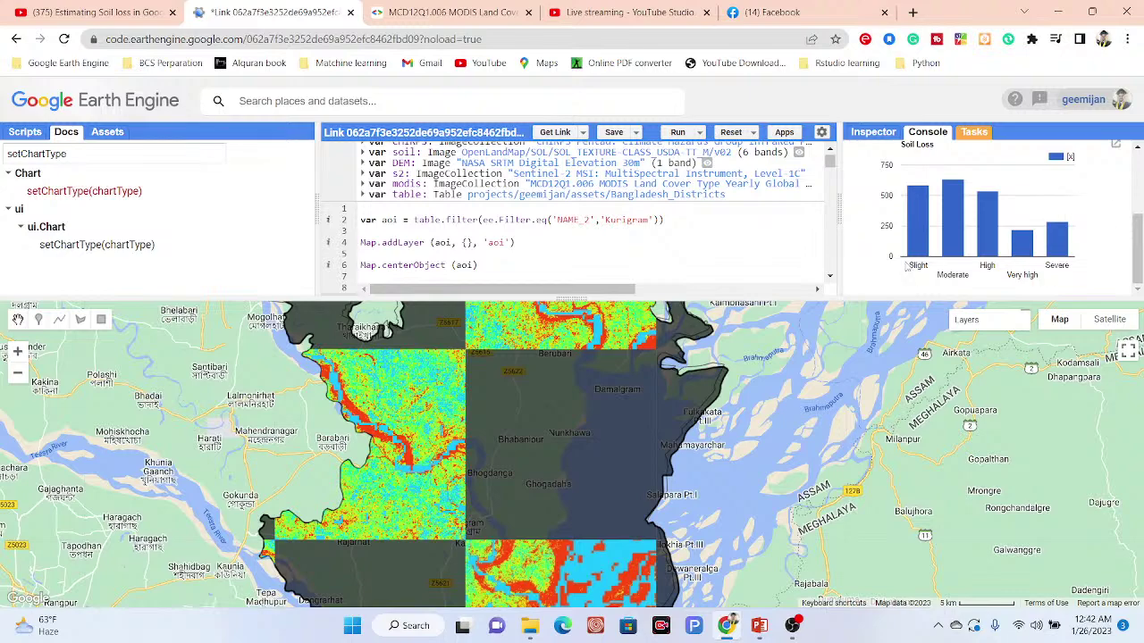
{"action": "mouse_move", "coordinate": [1032, 253]}
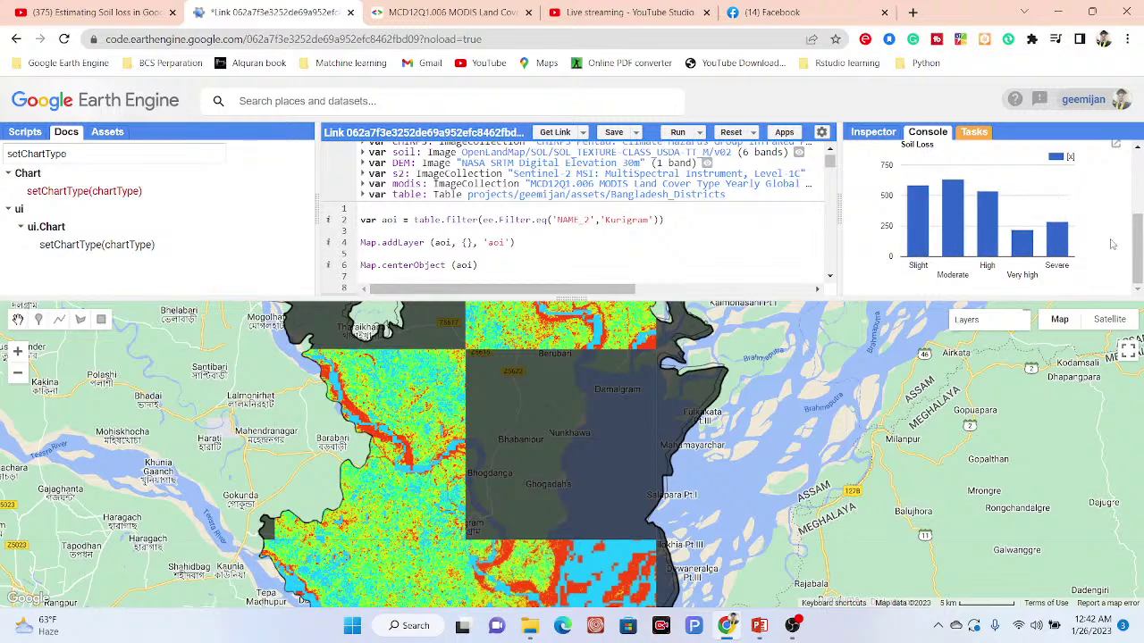
{"action": "scroll", "coordinate": [1139, 249], "scroll_direction": "up", "scroll_amount": 1}
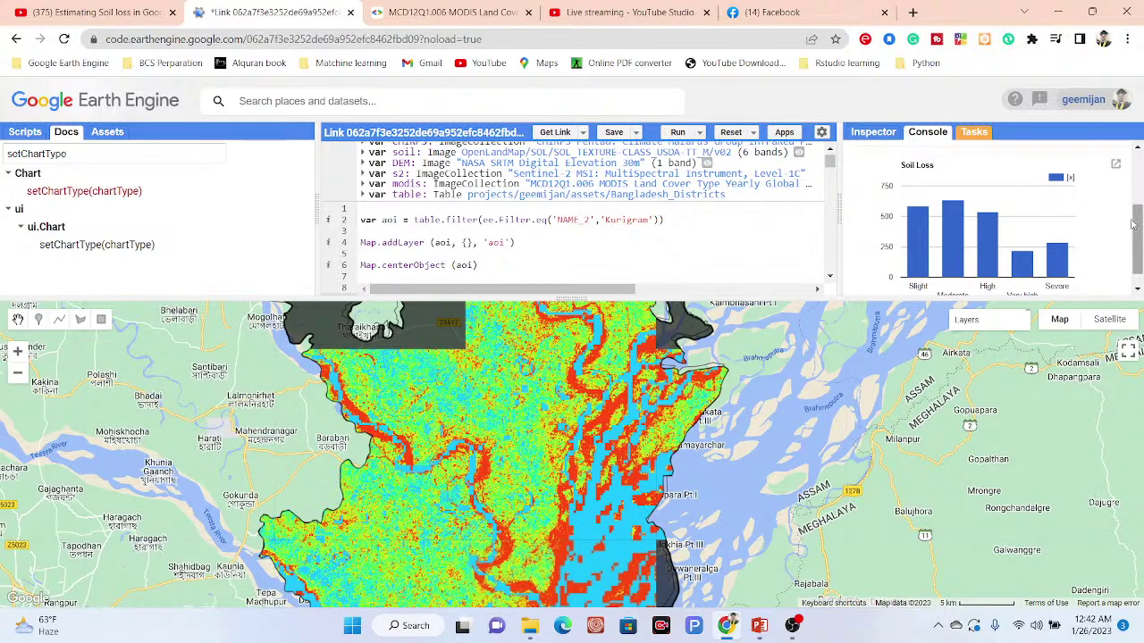
{"action": "left_click", "coordinate": [1115, 166]}
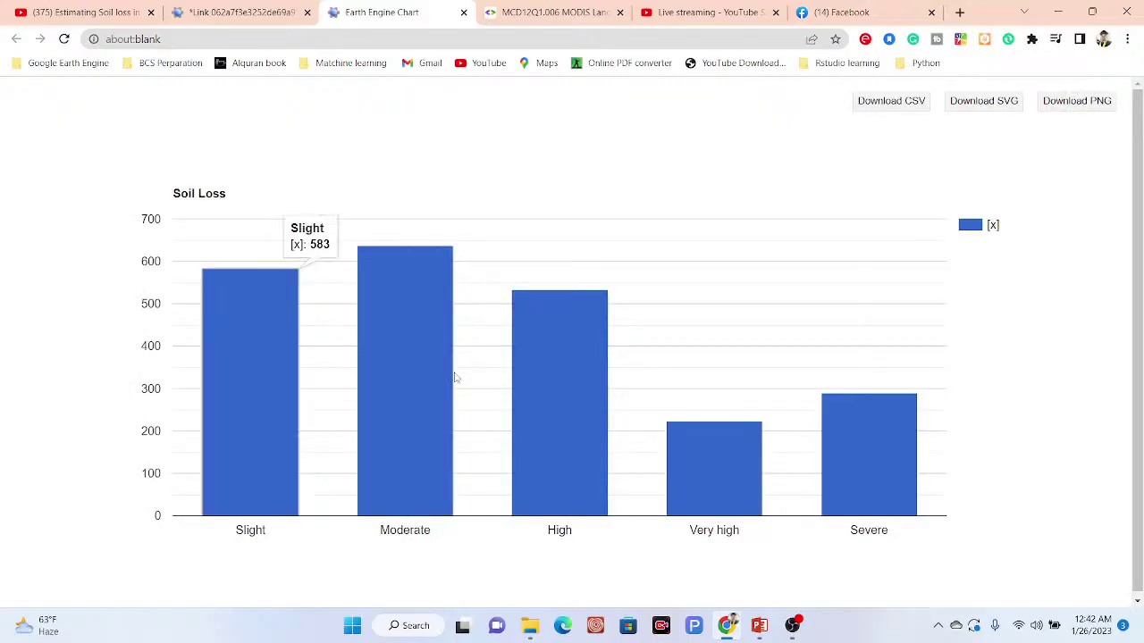
Back in the code editor, scroll the console and script to the top and enlarge the map.
{"action": "mouse_move", "coordinate": [579, 408]}
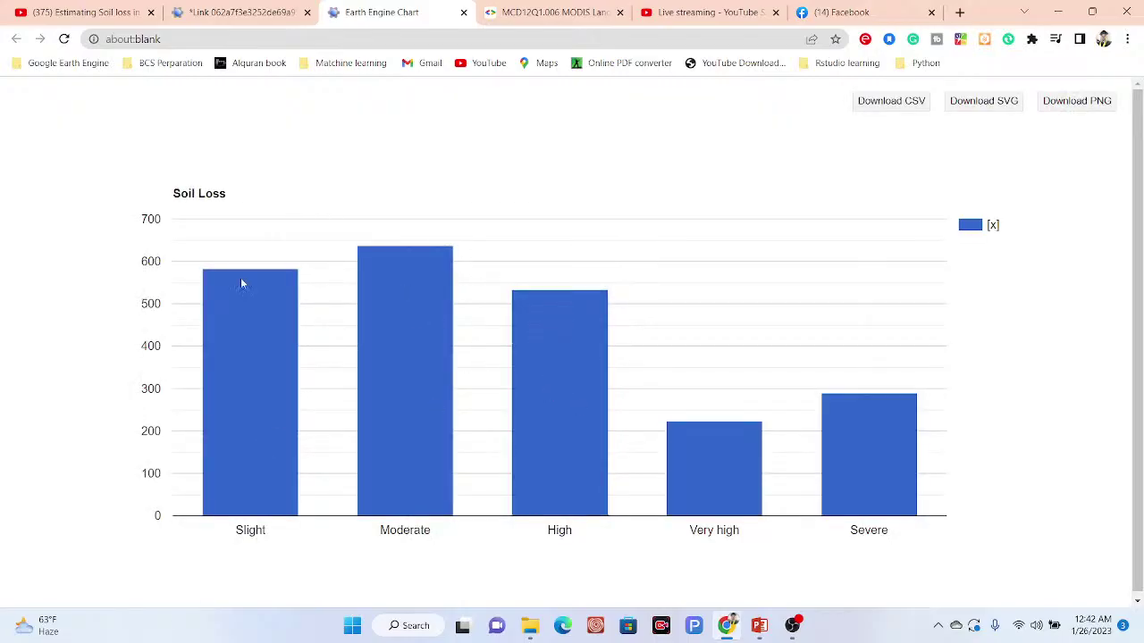
{"action": "left_click", "coordinate": [237, 12]}
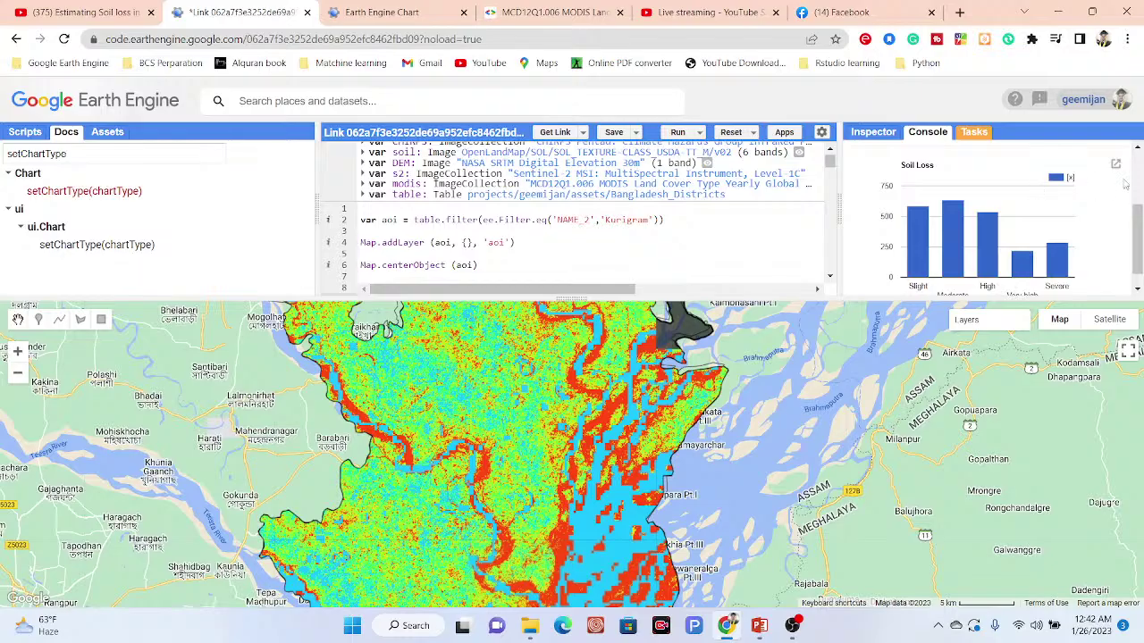
{"action": "left_click_drag", "start_coordinate": [1138, 239], "coordinate": [1137, 197]}
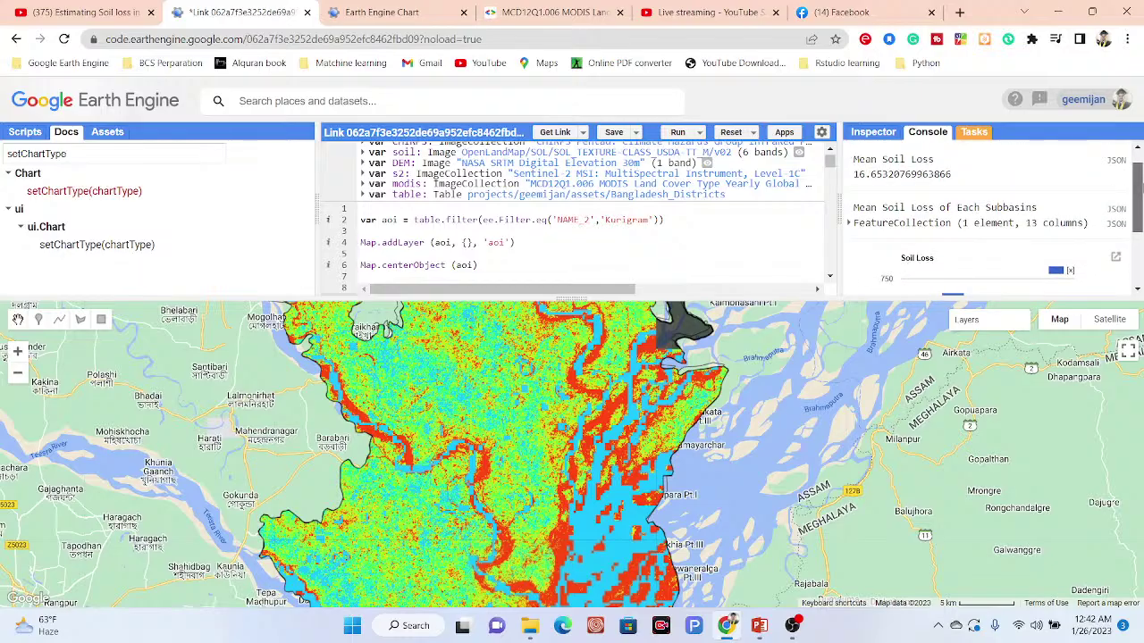
{"action": "scroll", "coordinate": [983, 224], "scroll_direction": "up", "scroll_amount": 1}
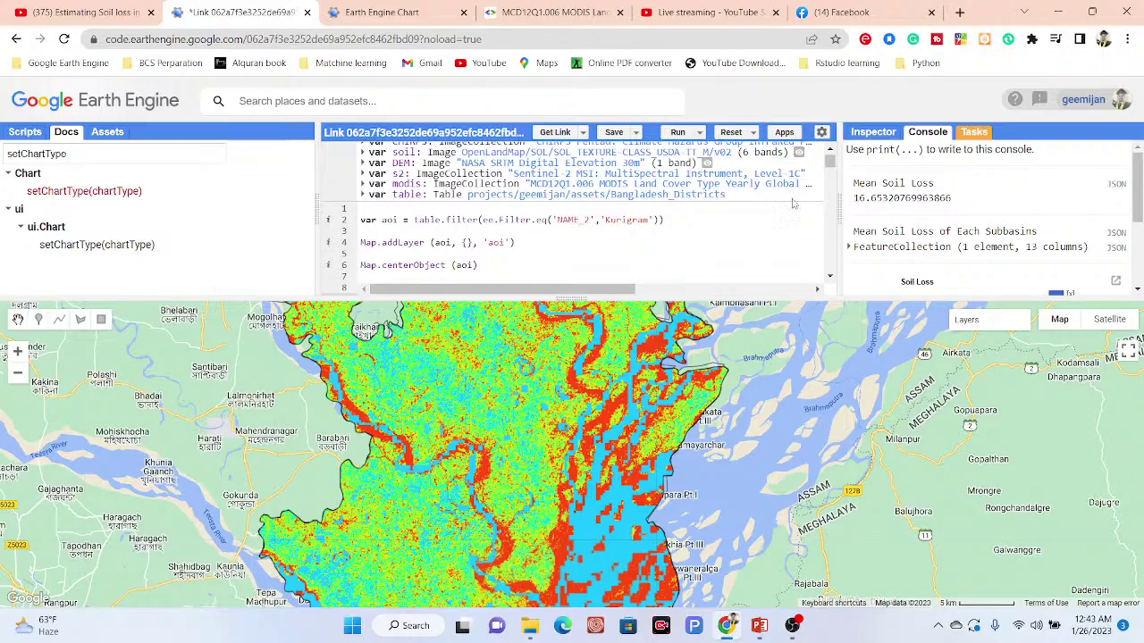
{"action": "scroll", "coordinate": [830, 162], "scroll_direction": "up", "scroll_amount": 1}
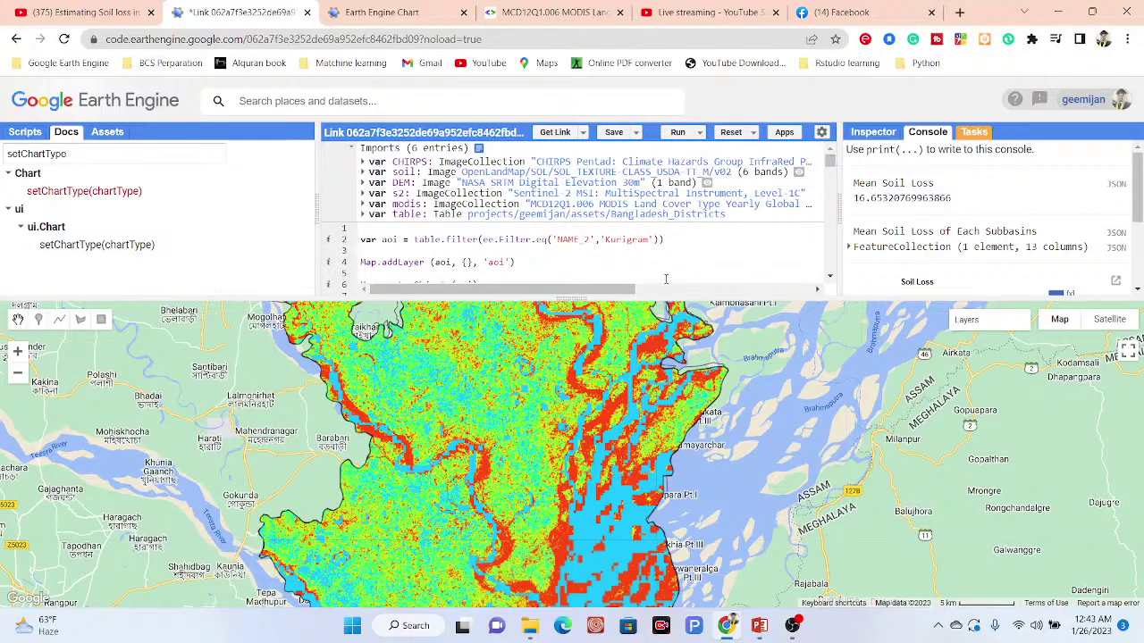
{"action": "left_click_drag", "start_coordinate": [640, 295], "coordinate": [650, 250]}
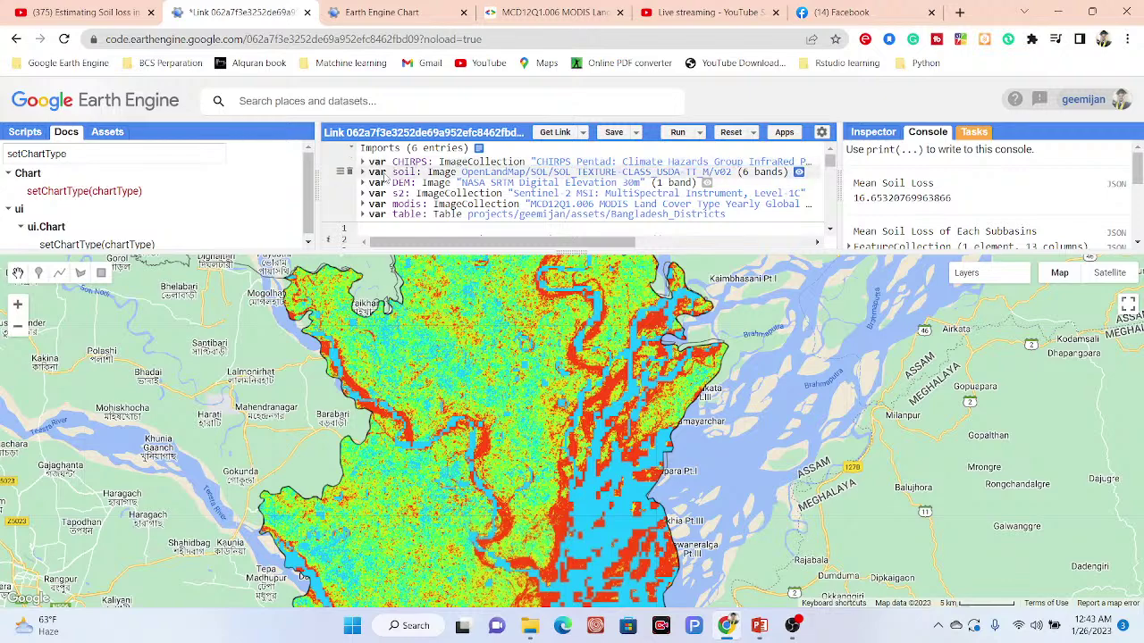
Read through the OpenLandMap soil texture dataset details, then close them.
{"action": "left_click", "coordinate": [505, 180]}
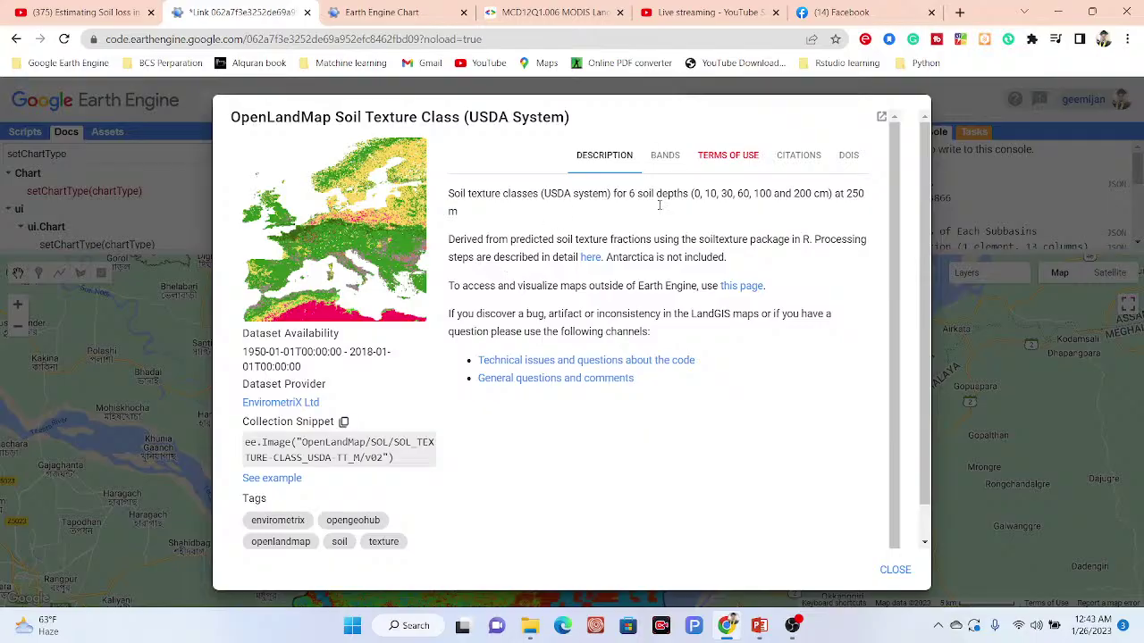
{"action": "left_click_drag", "start_coordinate": [574, 286], "coordinate": [563, 154]}
{"action": "left_click", "coordinate": [541, 161]}
{"action": "left_click", "coordinate": [895, 570]}
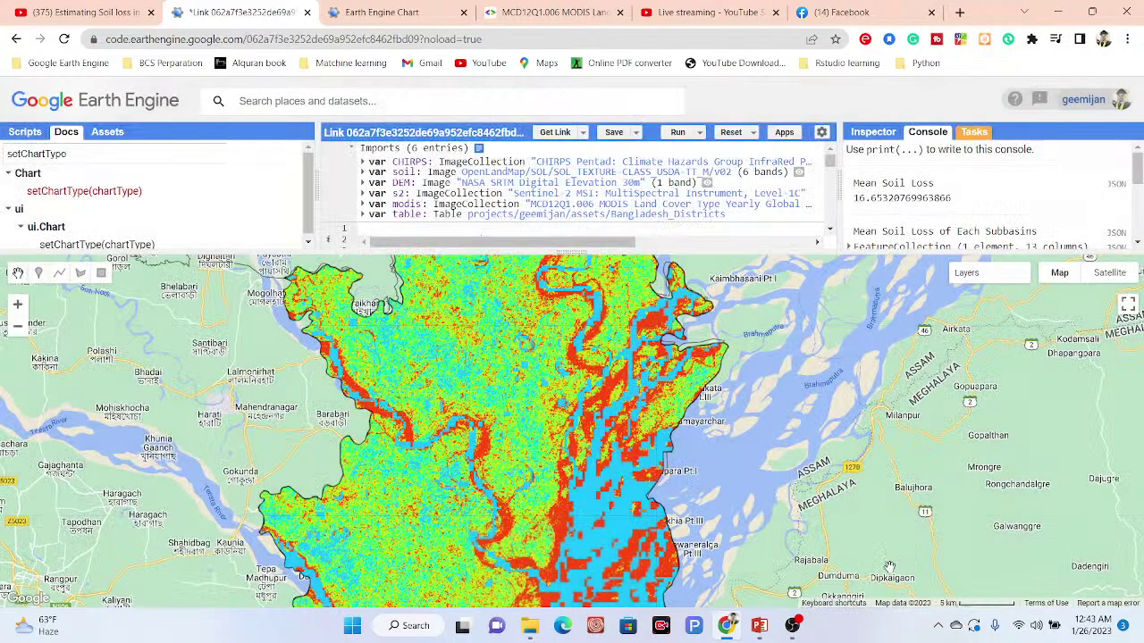
Review the NASA SRTM elevation details and the MODIS land cover dataset's LC_Type band list.
{"action": "left_click", "coordinate": [604, 182]}
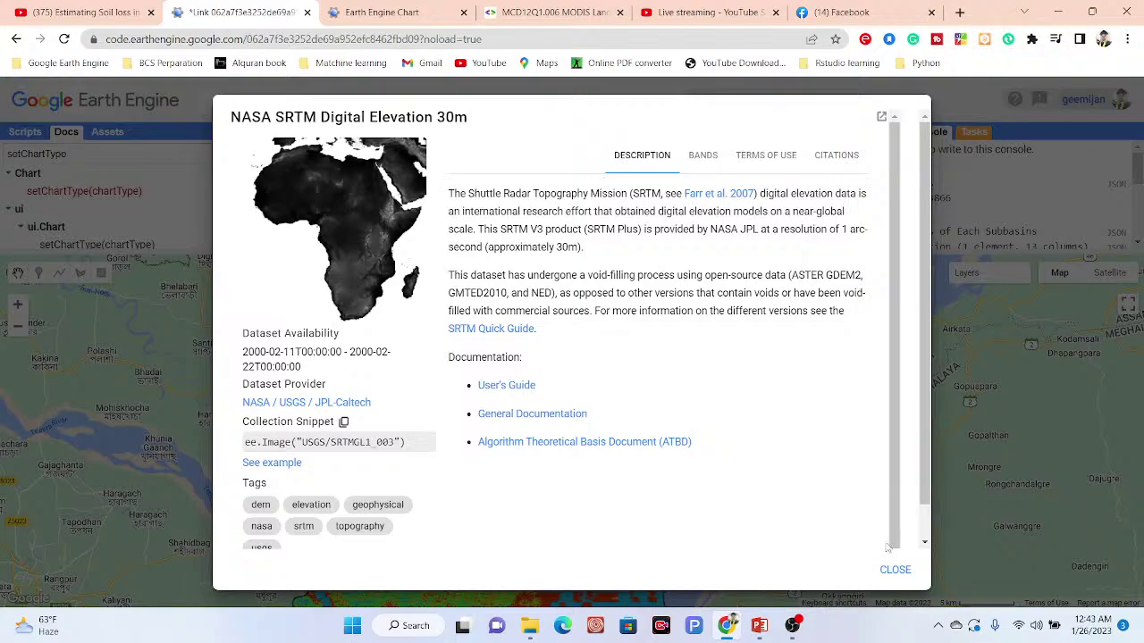
{"action": "left_click", "coordinate": [891, 575]}
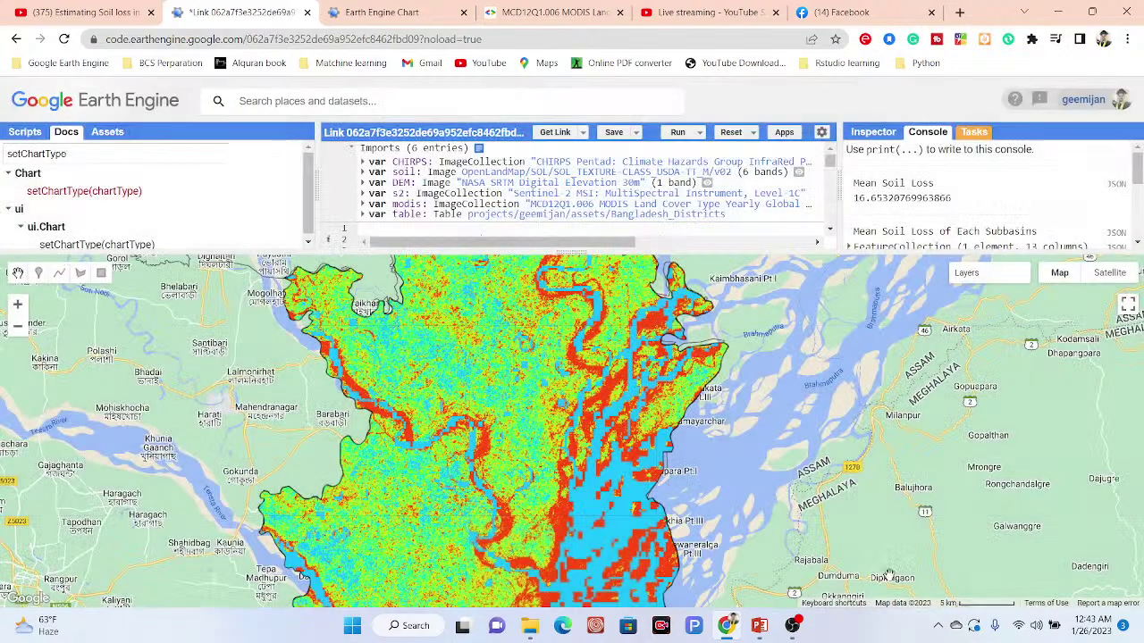
{"action": "left_click", "coordinate": [653, 205]}
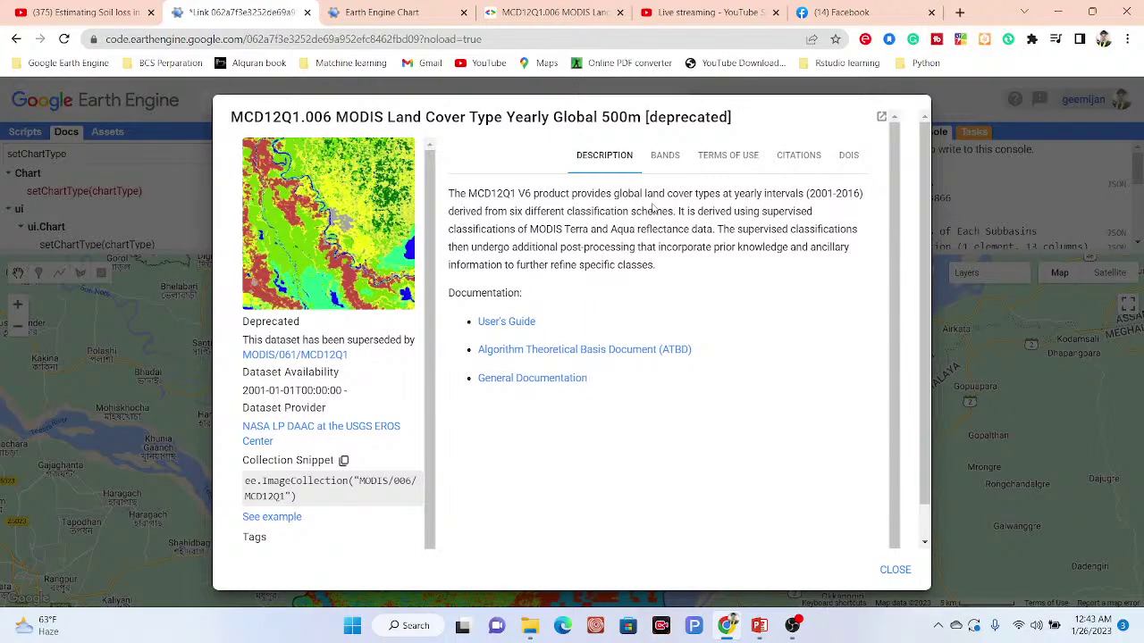
{"action": "left_click", "coordinate": [667, 161]}
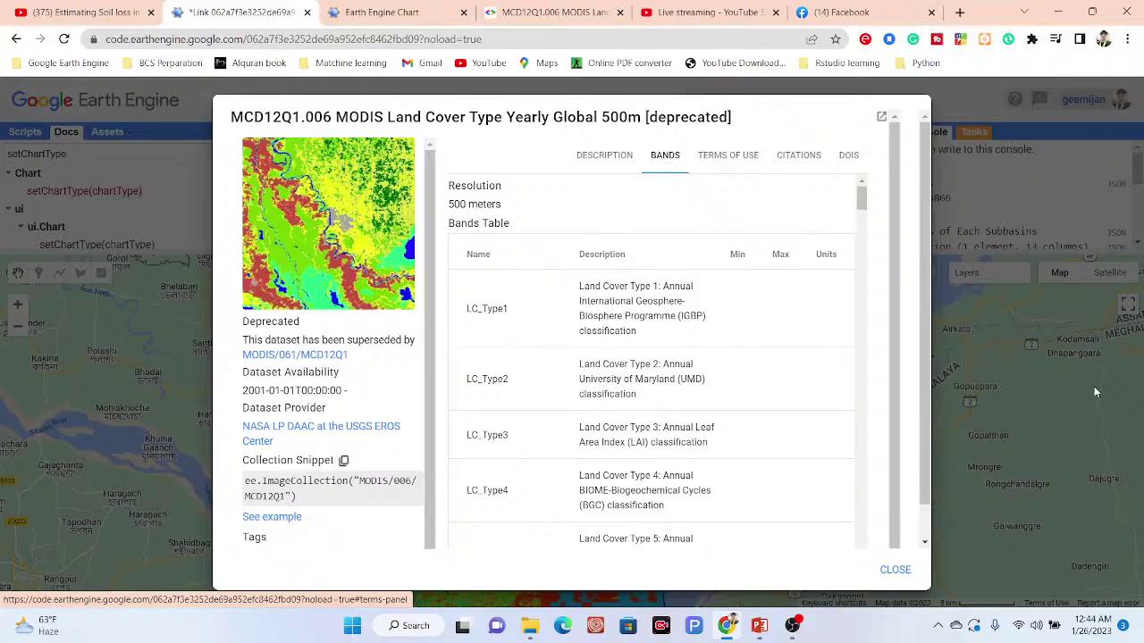
{"action": "left_click", "coordinate": [901, 571]}
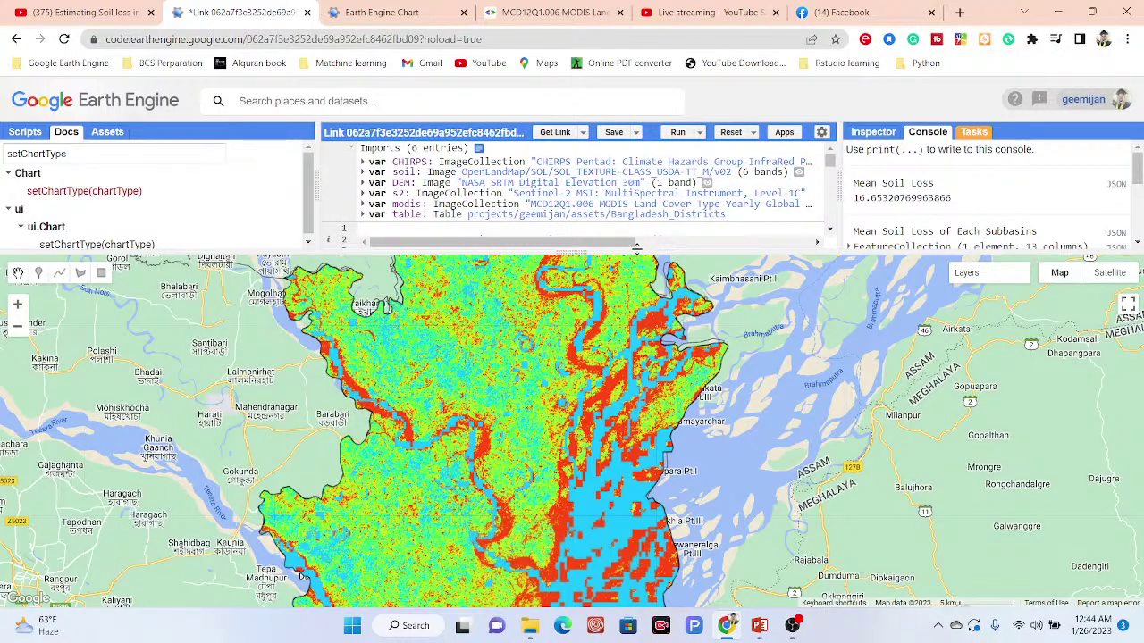
Toggle the Soil Loss Class layer off and on, then display the Soil Loss layer instead.
{"action": "left_click_drag", "start_coordinate": [637, 246], "coordinate": [638, 262]}
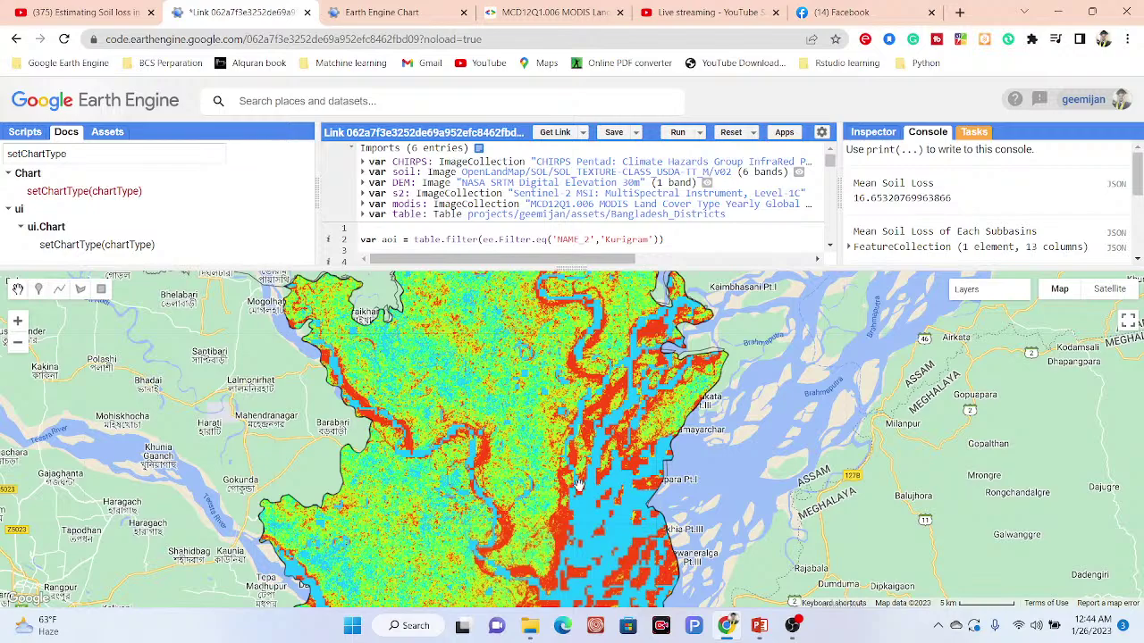
{"action": "mouse_move", "coordinate": [967, 306]}
{"action": "left_click", "coordinate": [889, 309]}
{"action": "left_click", "coordinate": [889, 309]}
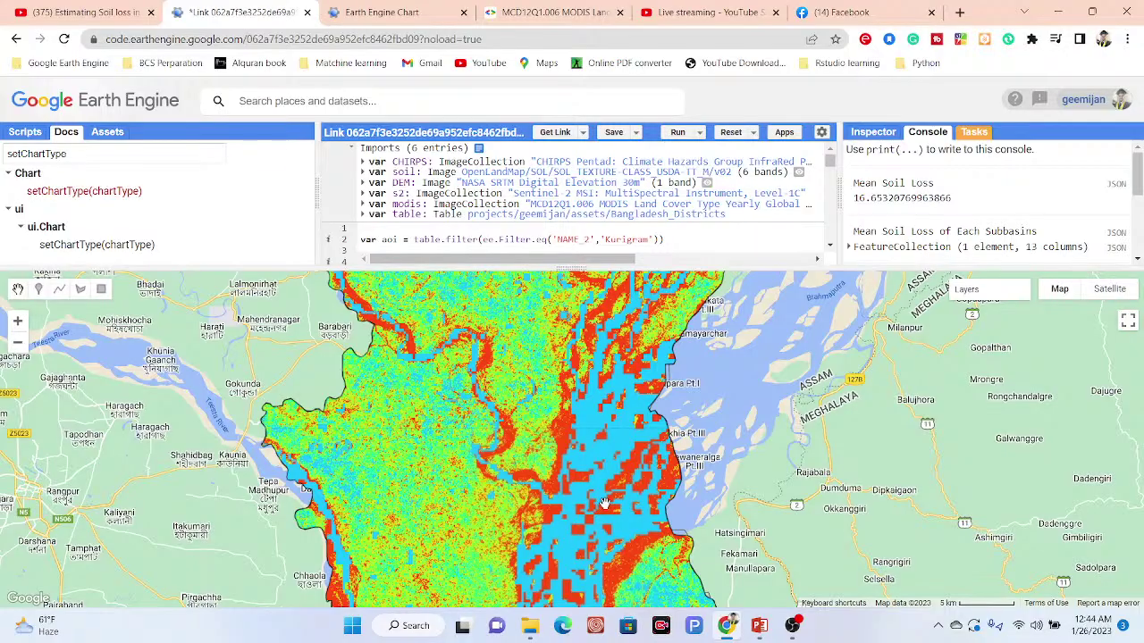
{"action": "mouse_move", "coordinate": [952, 284]}
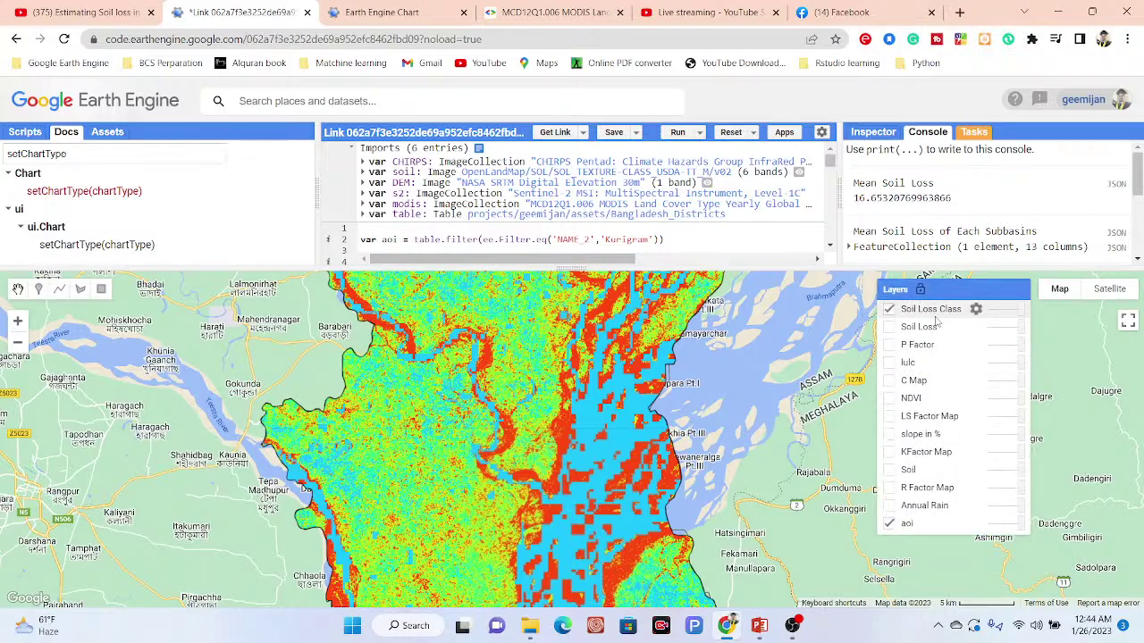
{"action": "left_click", "coordinate": [889, 327]}
{"action": "left_click", "coordinate": [889, 309]}
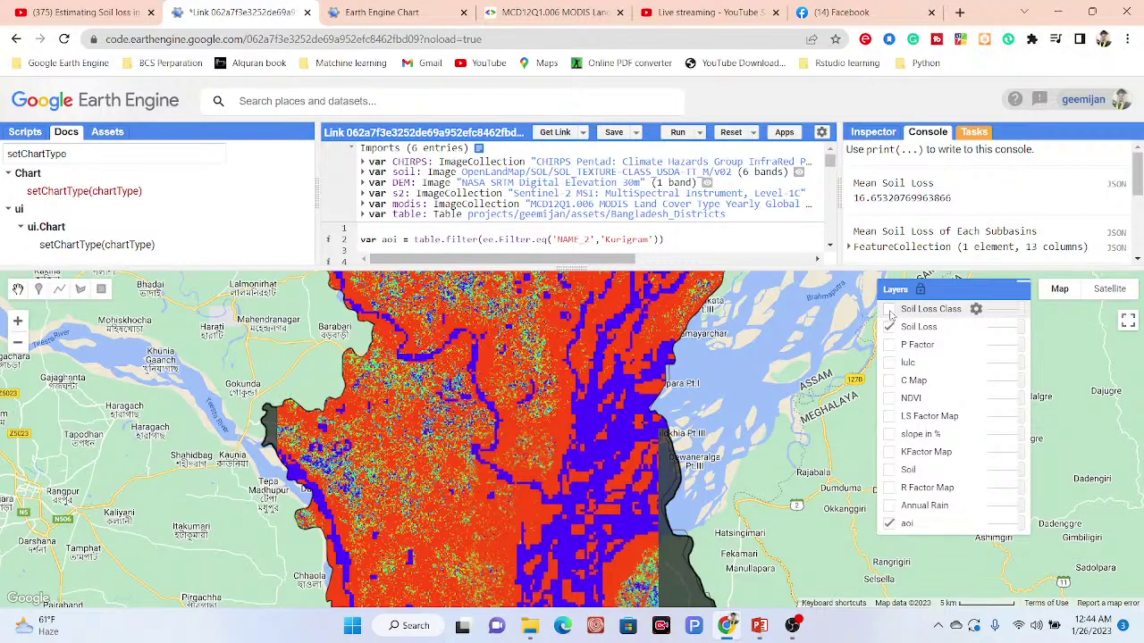
Cycle through the P Factor, lulc, C Map and NDVI layers, ending on a brown factor layer.
{"action": "left_click", "coordinate": [890, 328]}
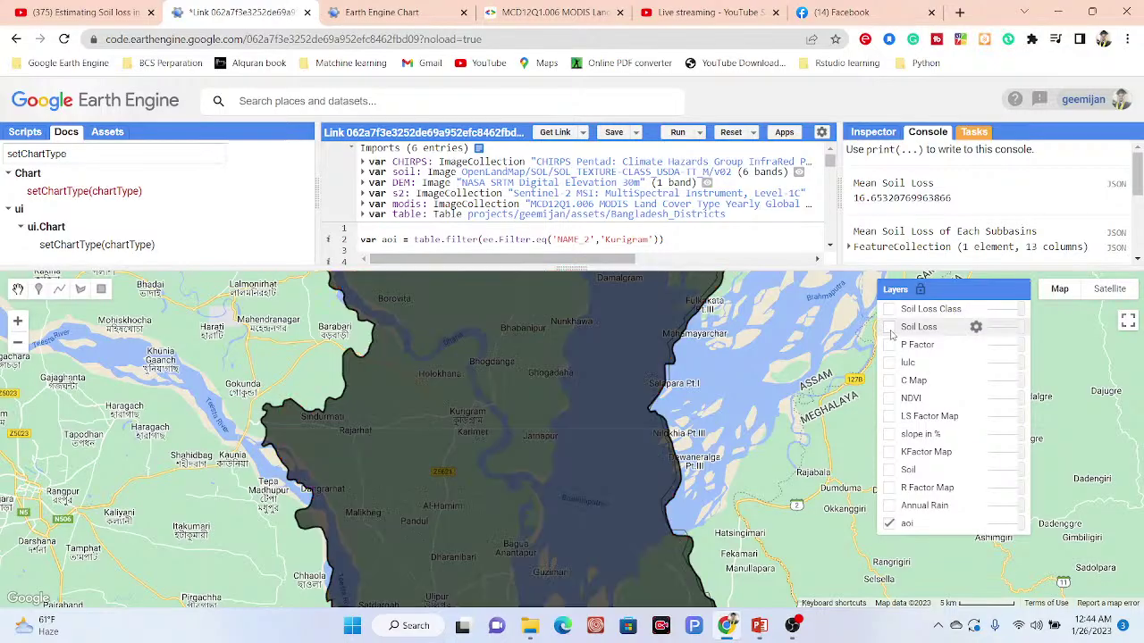
{"action": "left_click", "coordinate": [888, 346]}
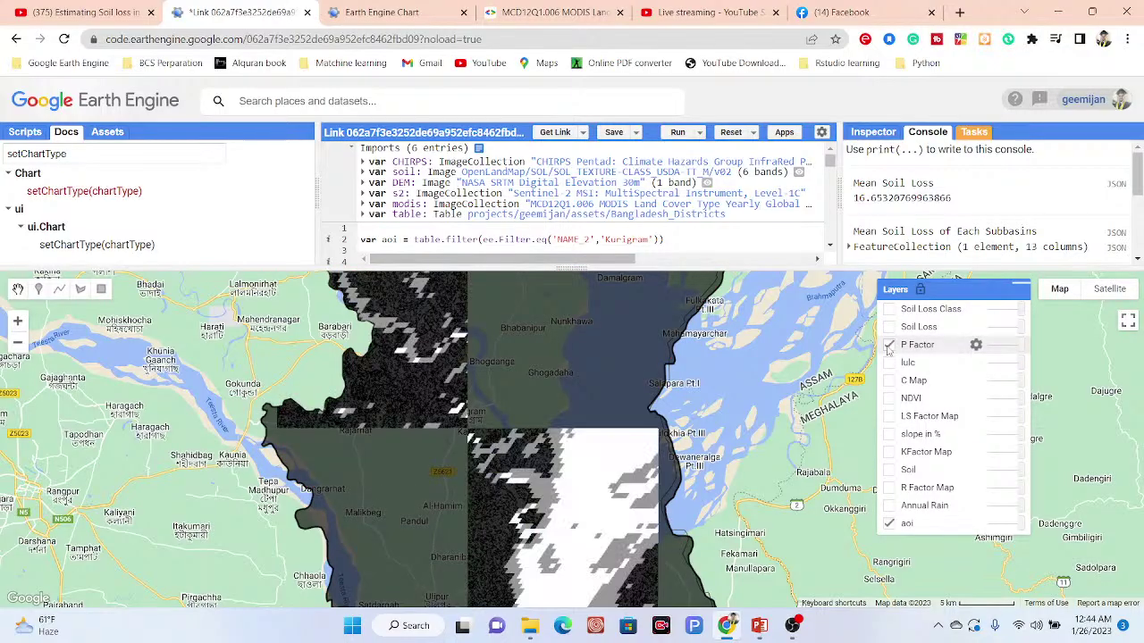
{"action": "left_click", "coordinate": [889, 346]}
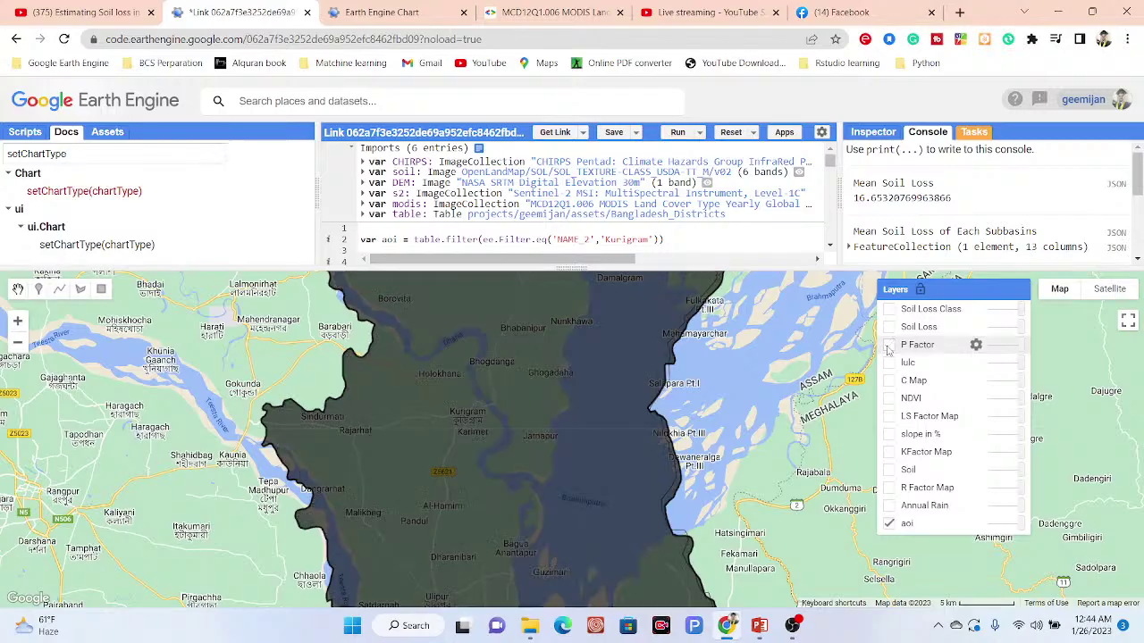
{"action": "left_click", "coordinate": [889, 365]}
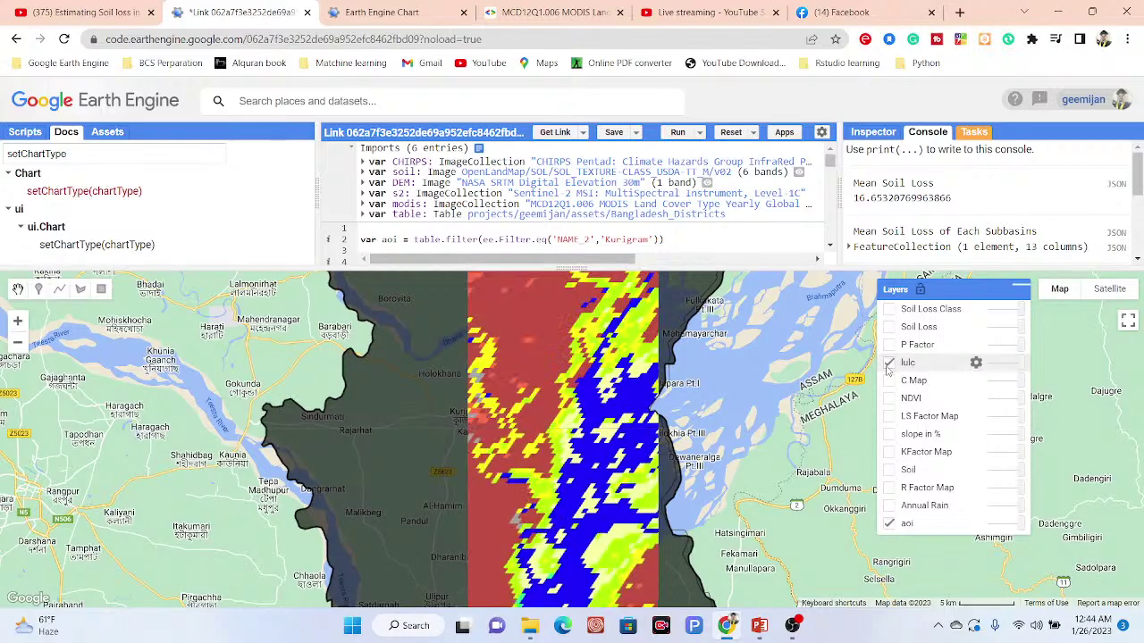
{"action": "scroll", "coordinate": [615, 430], "scroll_direction": "down", "scroll_amount": 2}
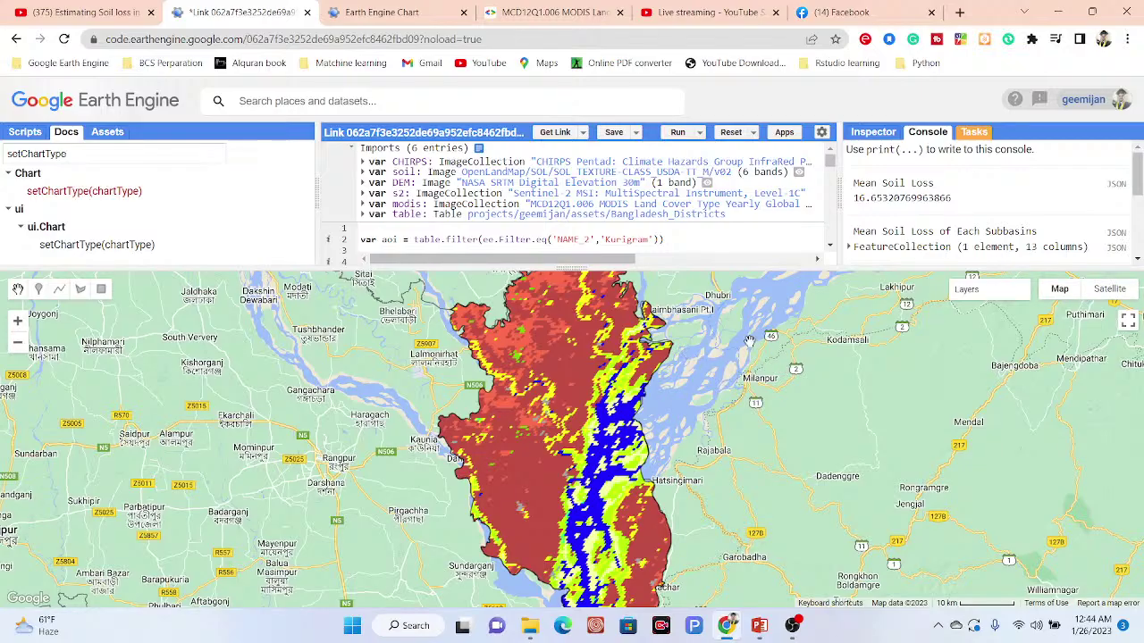
{"action": "mouse_move", "coordinate": [928, 291]}
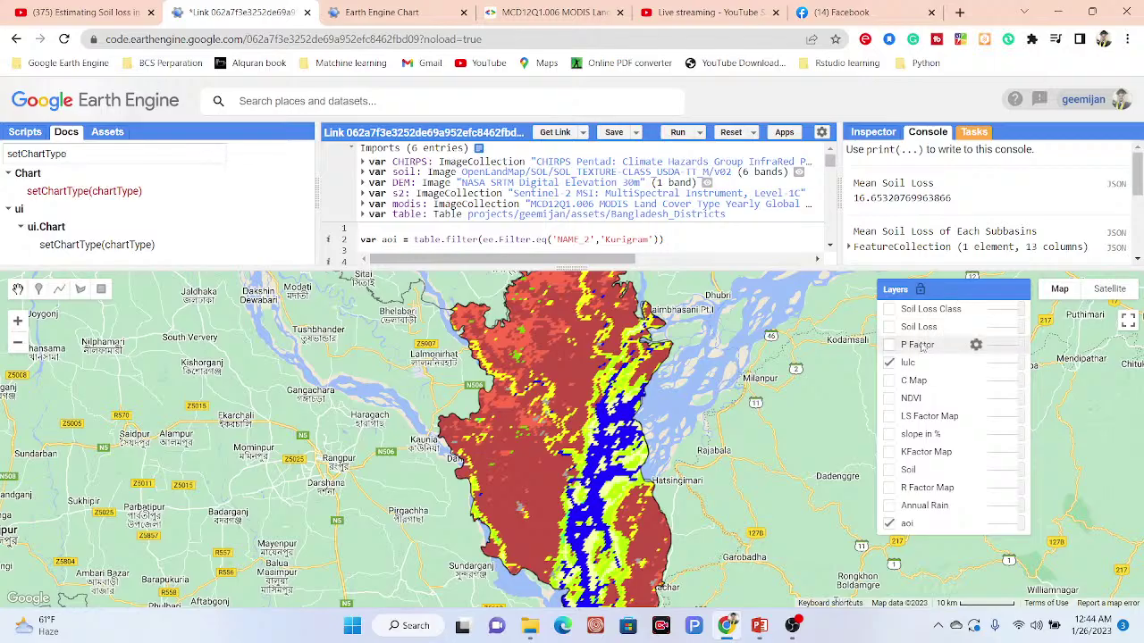
{"action": "left_click", "coordinate": [889, 363]}
{"action": "left_click", "coordinate": [889, 381]}
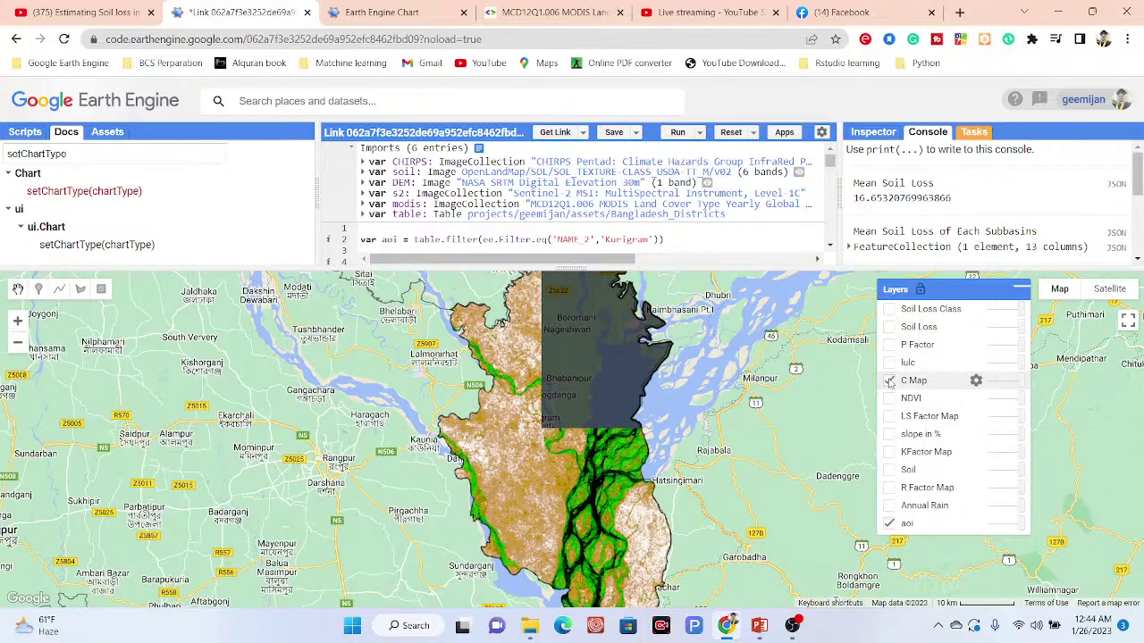
{"action": "left_click", "coordinate": [889, 399]}
{"action": "left_click", "coordinate": [889, 381]}
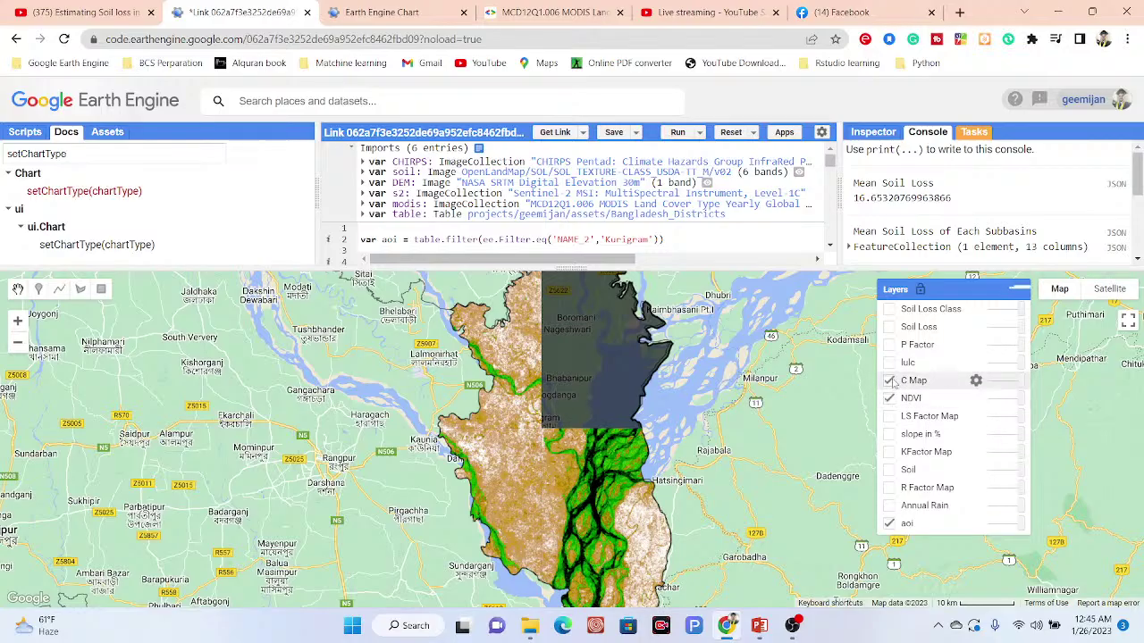
{"action": "left_click", "coordinate": [889, 488]}
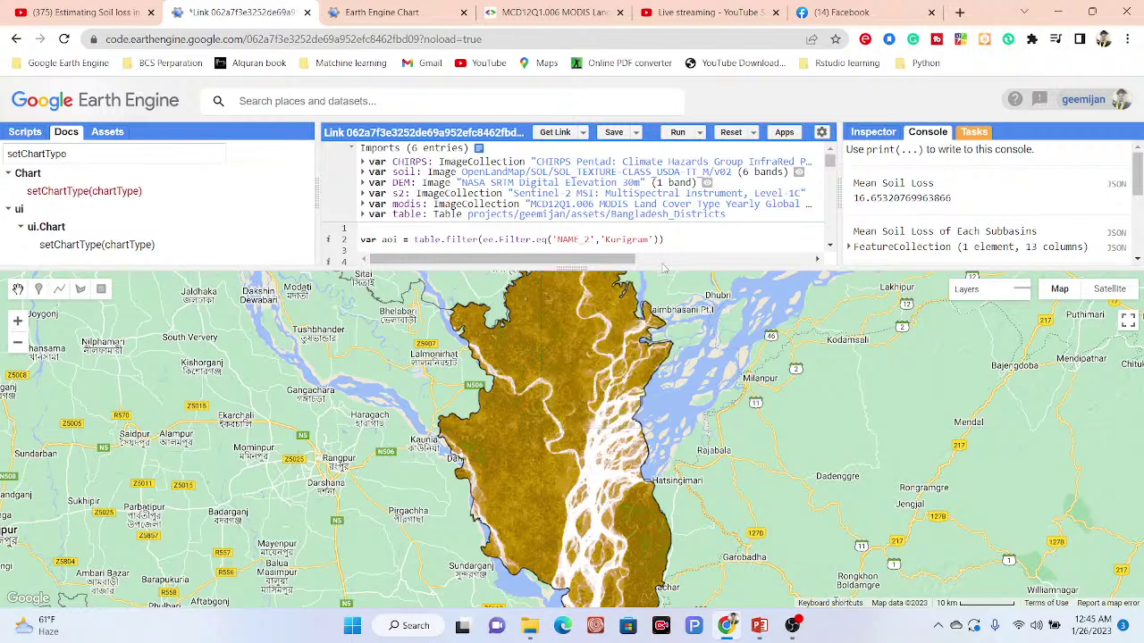
Enlarge the code area to reveal the soil loss chart in the console.
{"action": "left_click_drag", "start_coordinate": [665, 266], "coordinate": [667, 386]}
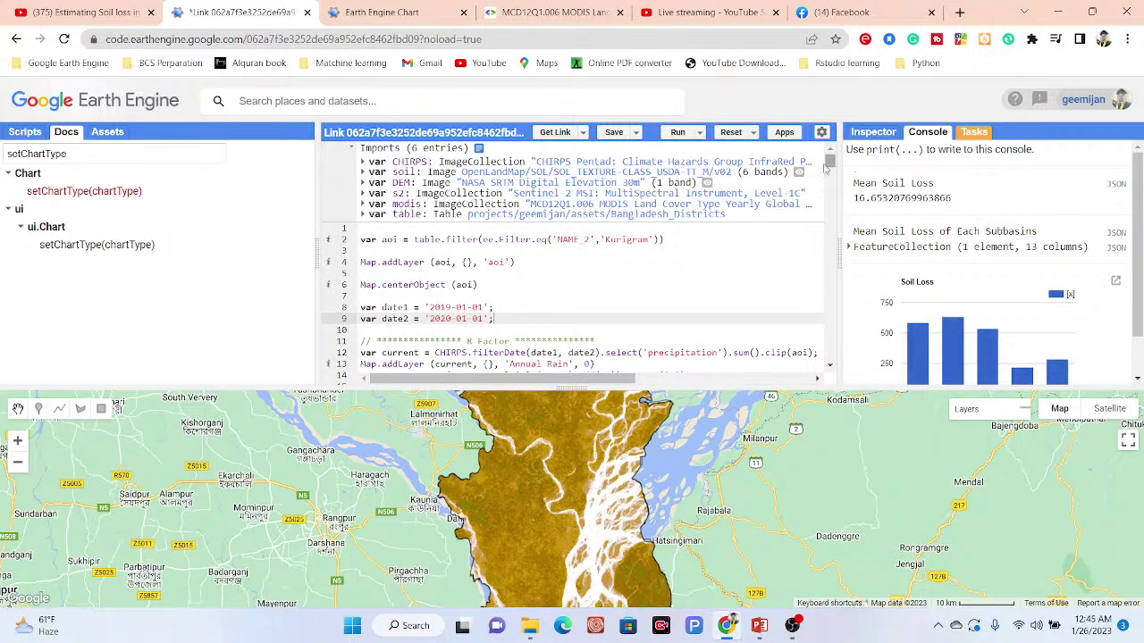
{"action": "left_click_drag", "start_coordinate": [831, 164], "coordinate": [833, 178]}
{"action": "scroll", "coordinate": [598, 263], "scroll_direction": "up", "scroll_amount": 5}
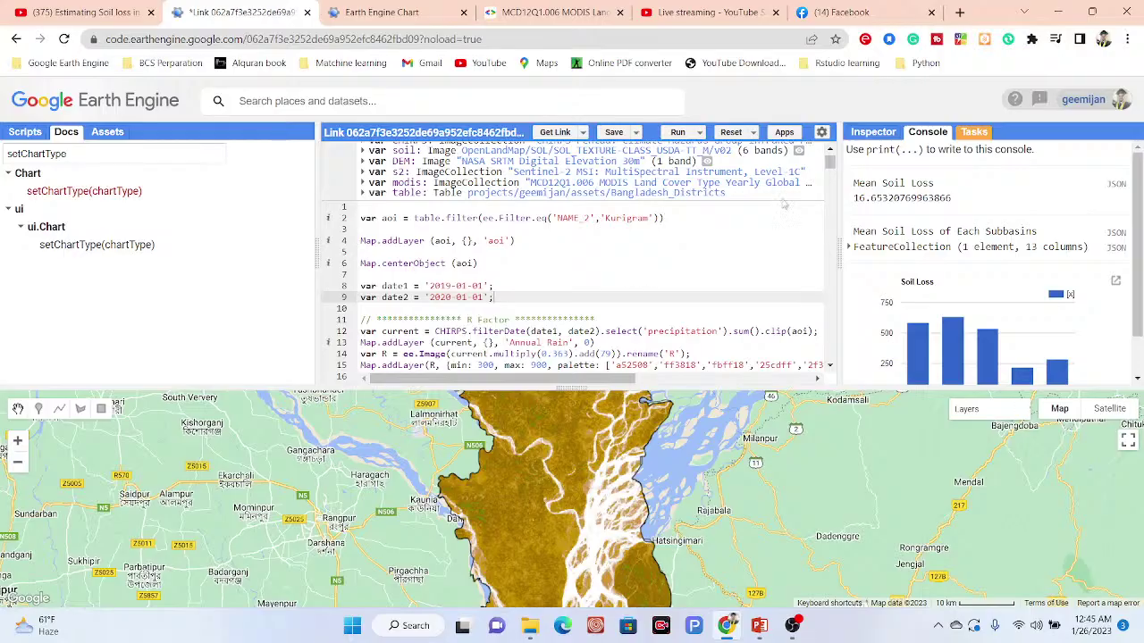
{"action": "left_click_drag", "start_coordinate": [829, 163], "coordinate": [832, 251]}
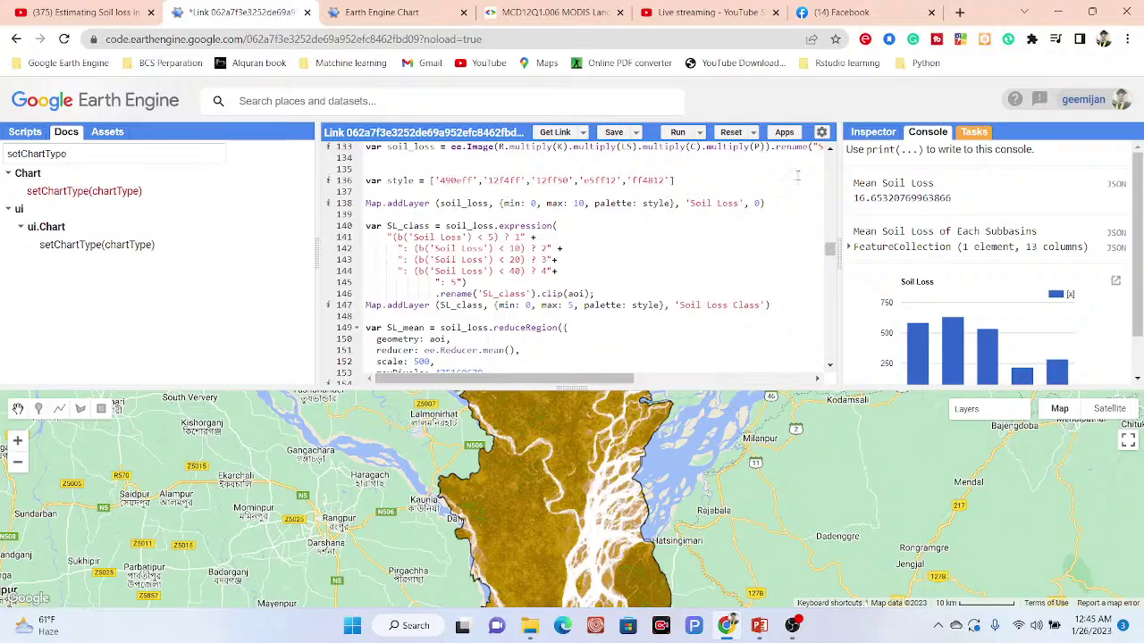
Widen the code area and highlight the line 133 soil_loss formula R×K×LS×C×P.
{"action": "left_click_drag", "start_coordinate": [838, 251], "coordinate": [928, 245]}
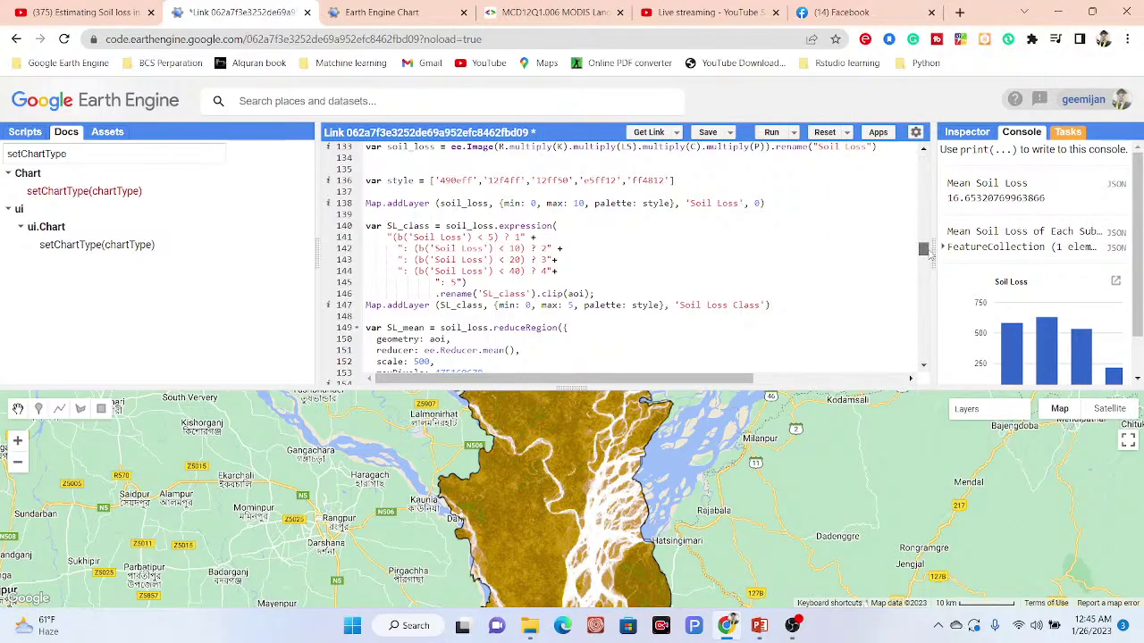
{"action": "scroll", "coordinate": [921, 253], "scroll_direction": "up", "scroll_amount": 3}
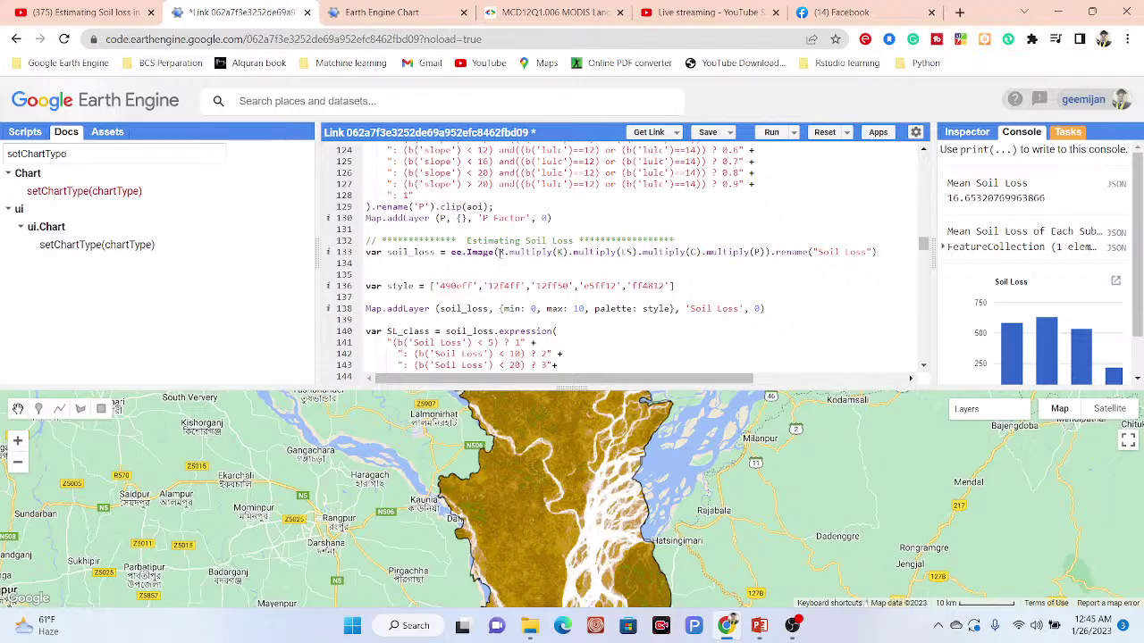
{"action": "left_click_drag", "start_coordinate": [499, 253], "coordinate": [818, 253]}
{"action": "scroll", "coordinate": [929, 255], "scroll_direction": "down", "scroll_amount": 1}
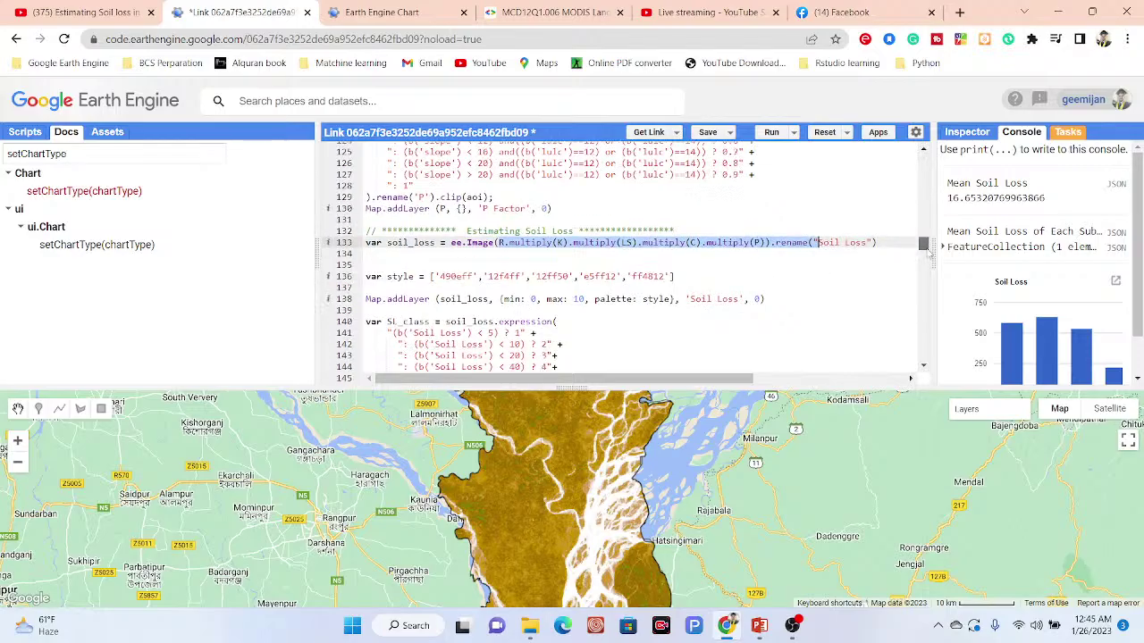
{"action": "scroll", "coordinate": [929, 255], "scroll_direction": "down", "scroll_amount": 2}
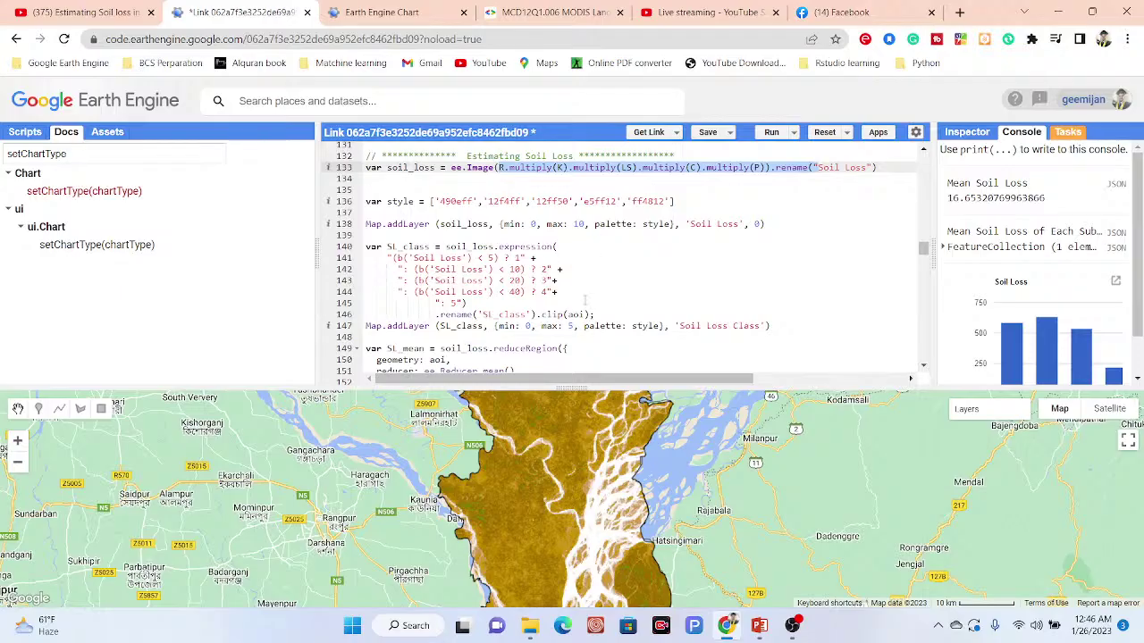
{"action": "left_click_drag", "start_coordinate": [924, 250], "coordinate": [923, 158]}
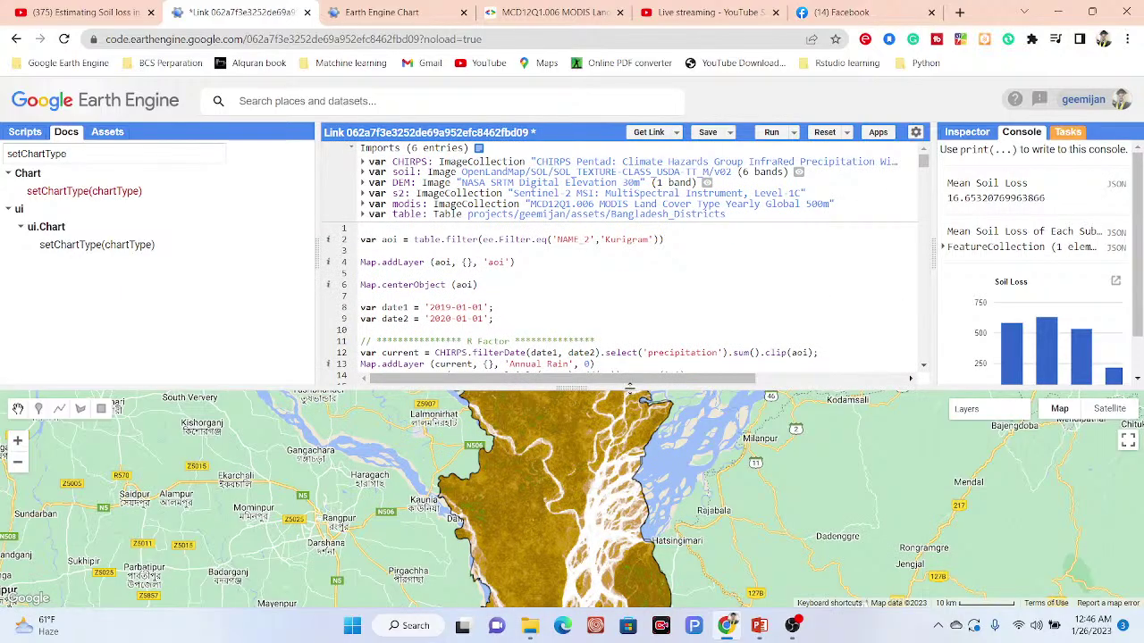
Replace 'Kurigram' with 'Jamalpur' in the line 2 district filter and rerun the script with Ctrl+Enter.
{"action": "left_click_drag", "start_coordinate": [629, 382], "coordinate": [609, 268]}
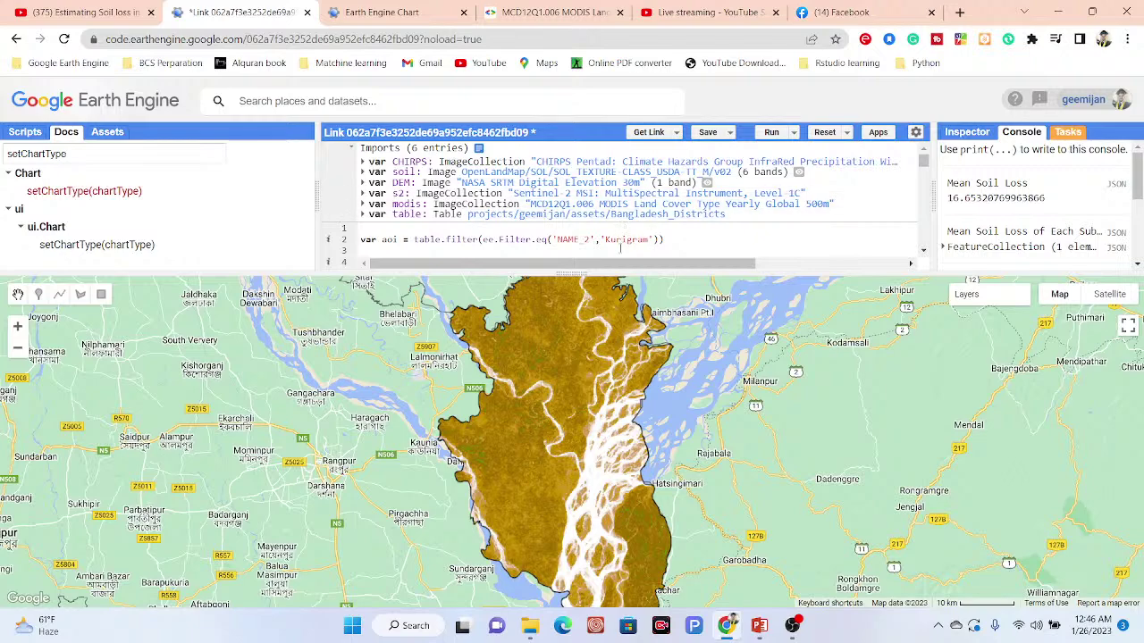
{"action": "double_click", "coordinate": [620, 242]}
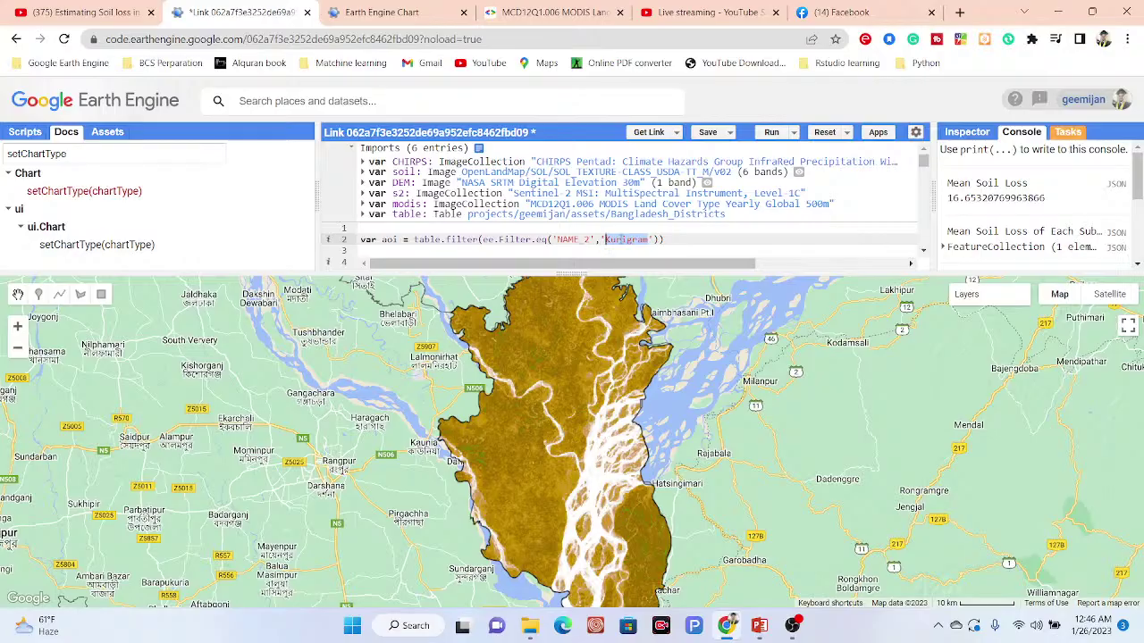
{"action": "type", "text": "Jamalpur"}
{"action": "key", "text": "ctrl+Return"}
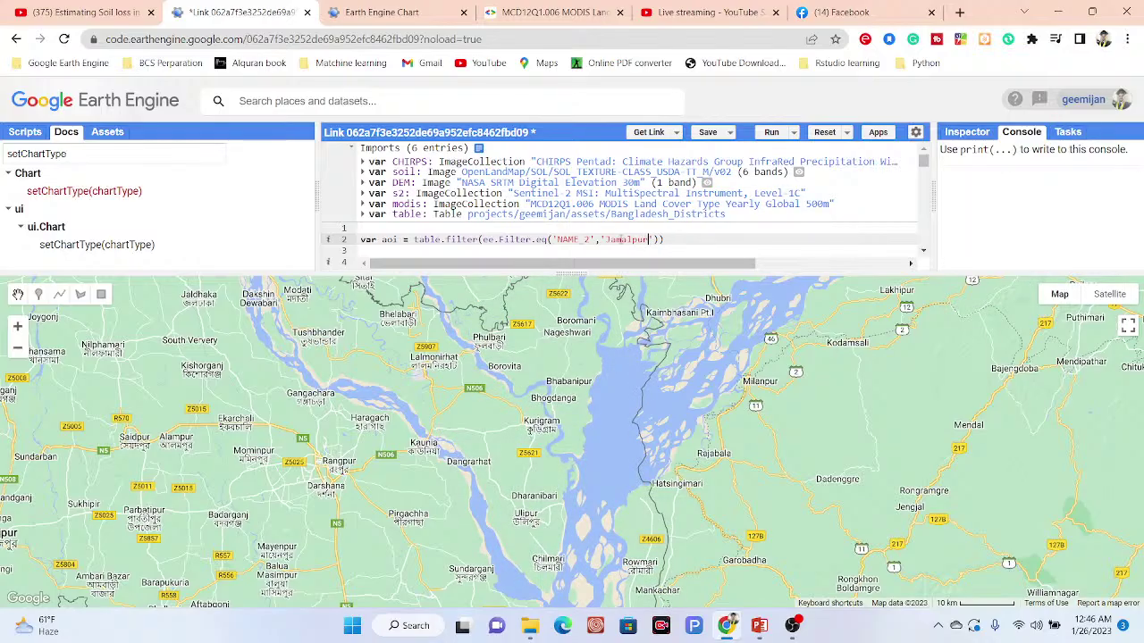